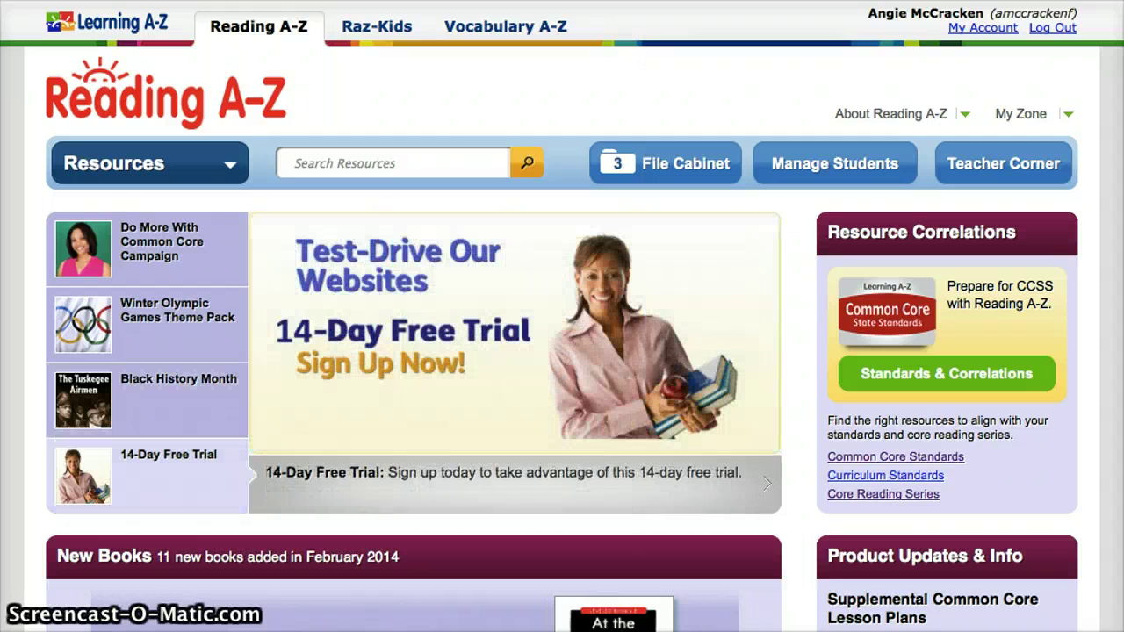
Browse the resource categories, including Books, Key Reading Skills, Foundational Skills, Common Core, Assessments, ELL & Bilingual and Instructional Uses.
left_click(122, 170)
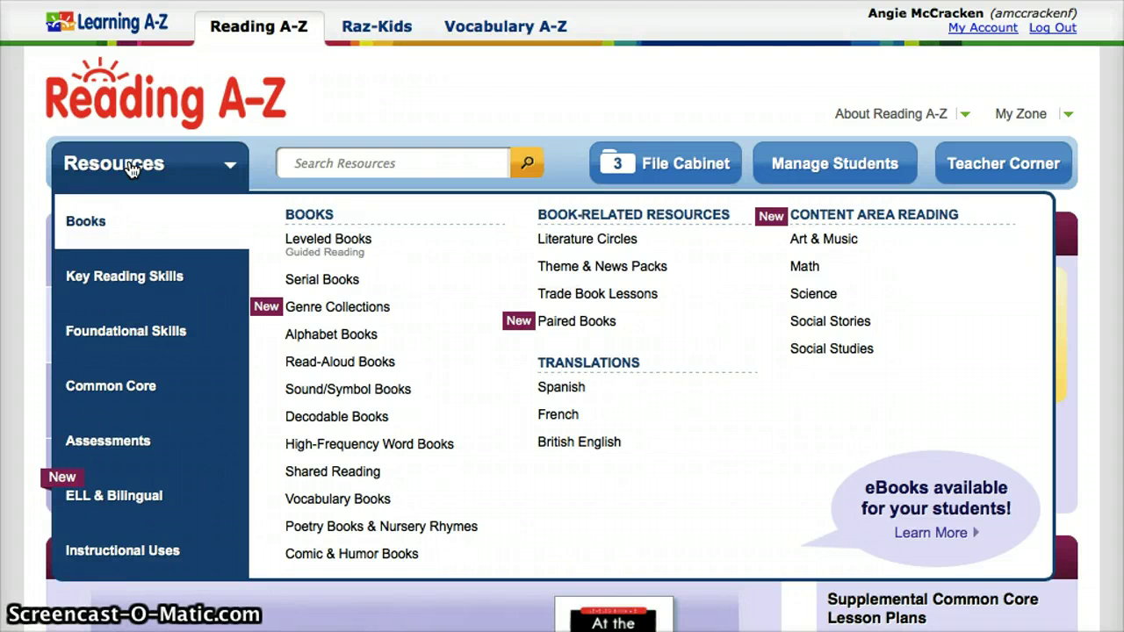
mouse_move(126, 278)
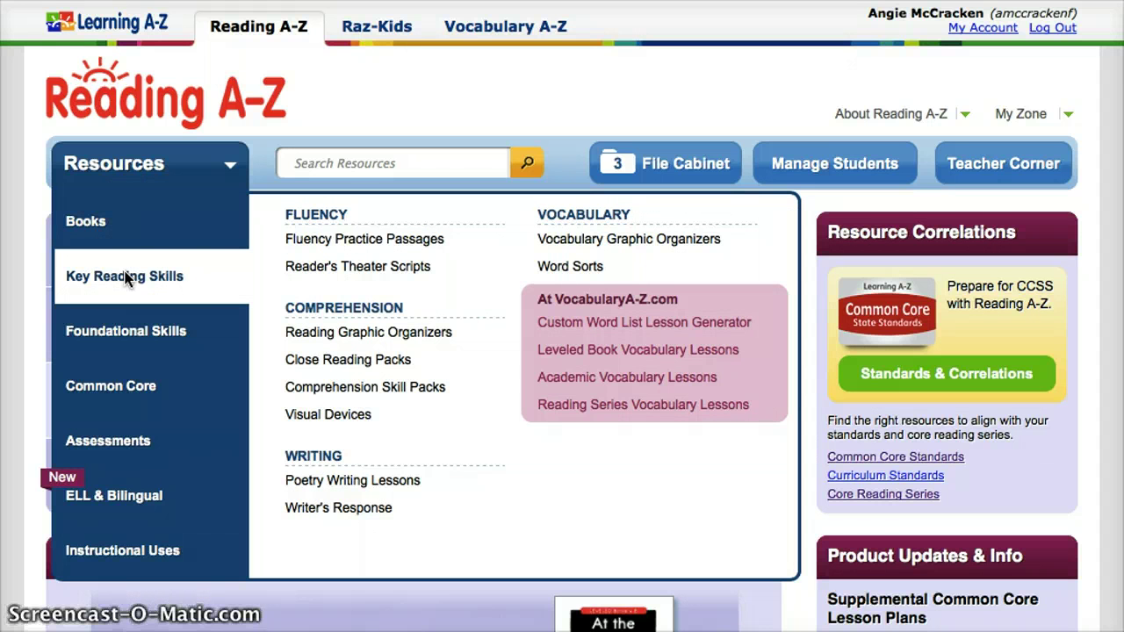
left_click(126, 278)
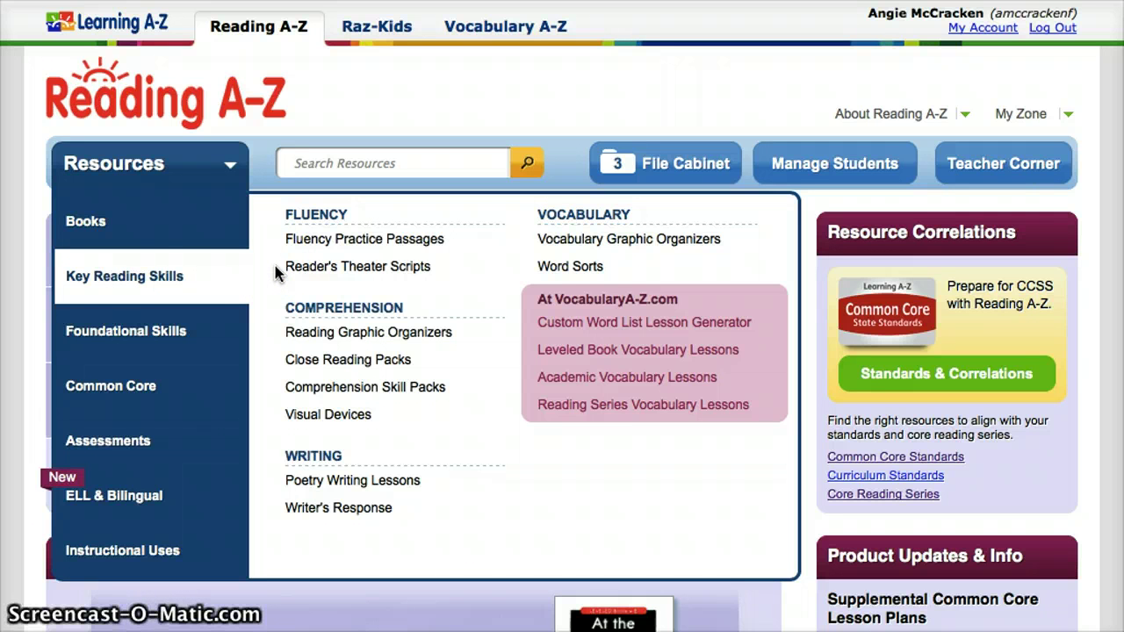
left_click(100, 222)
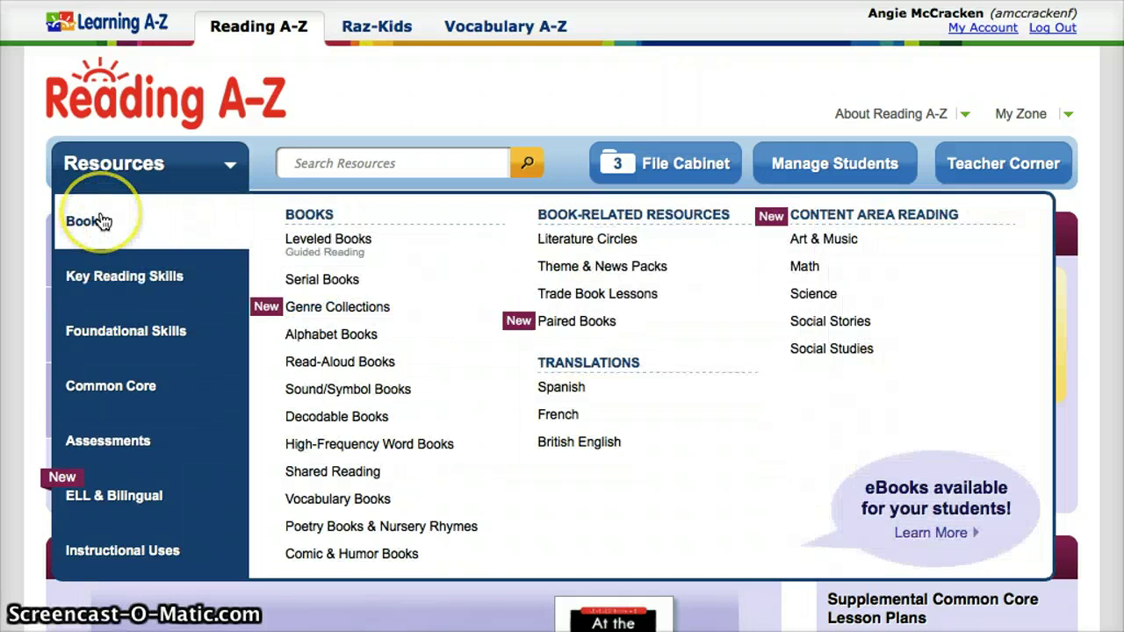
mouse_move(112, 277)
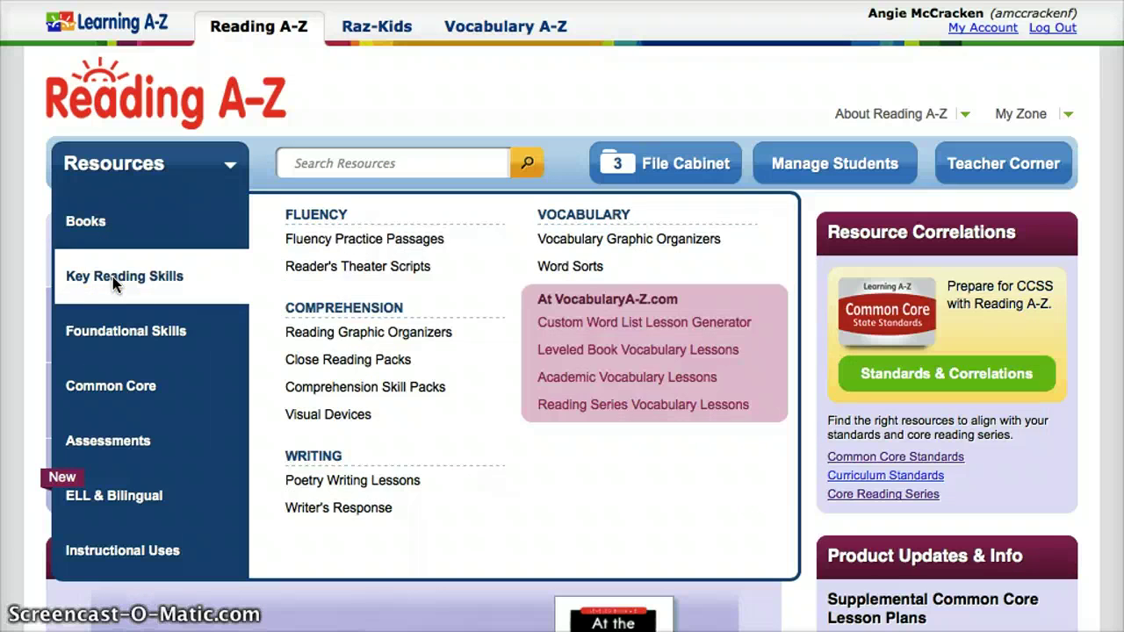
mouse_move(113, 321)
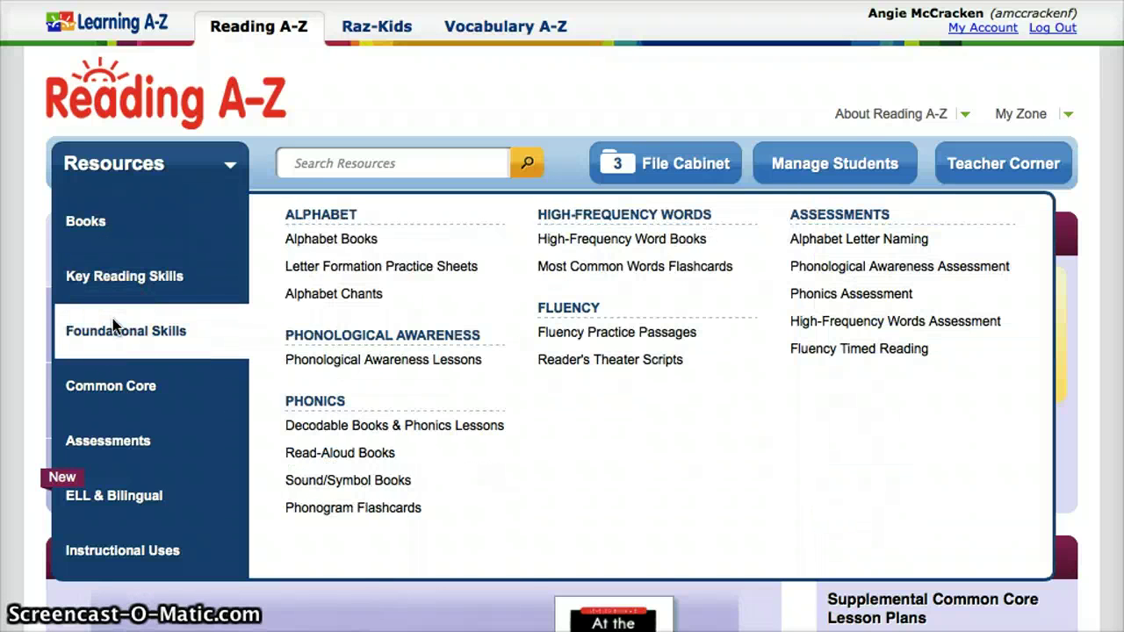
left_click(75, 406)
left_click(110, 434)
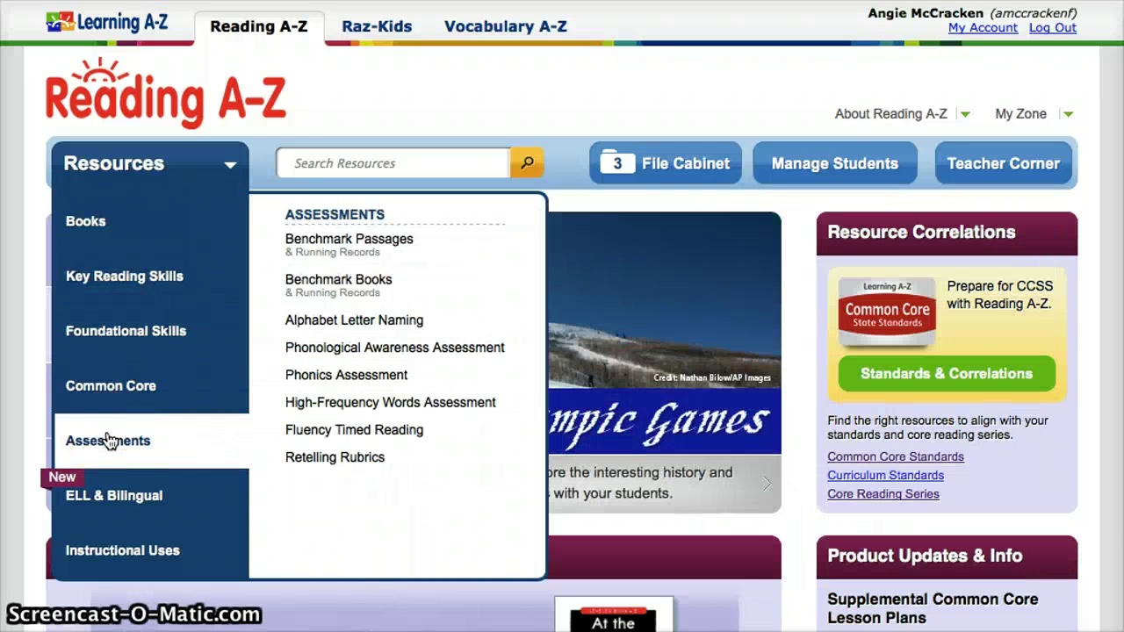
left_click(101, 547)
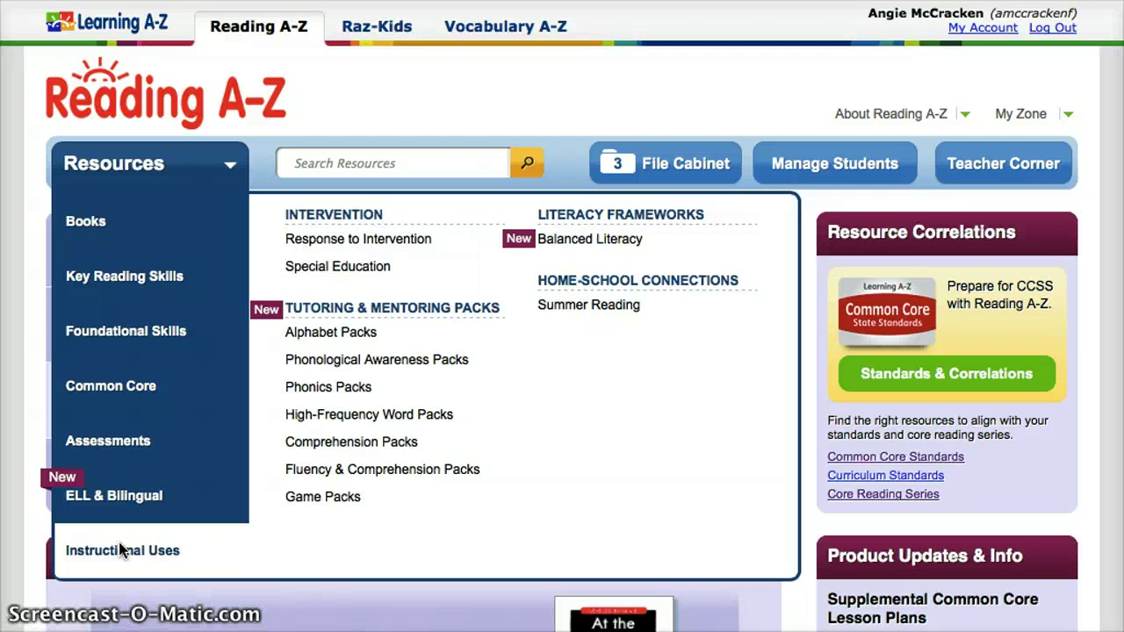
left_click(123, 499)
left_click(136, 409)
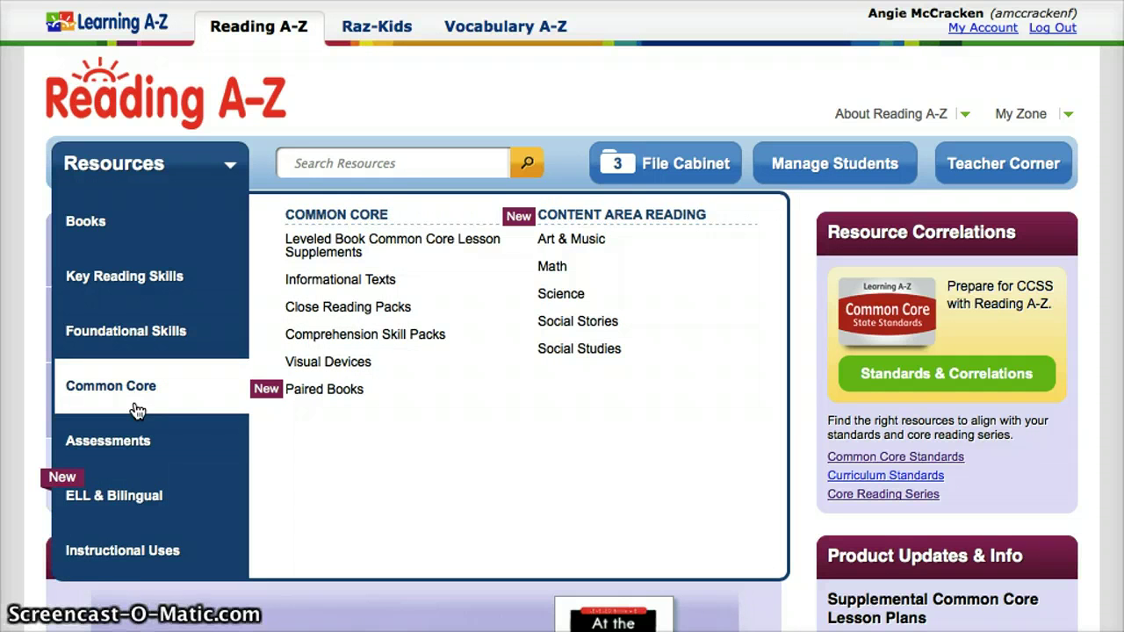
left_click(122, 477)
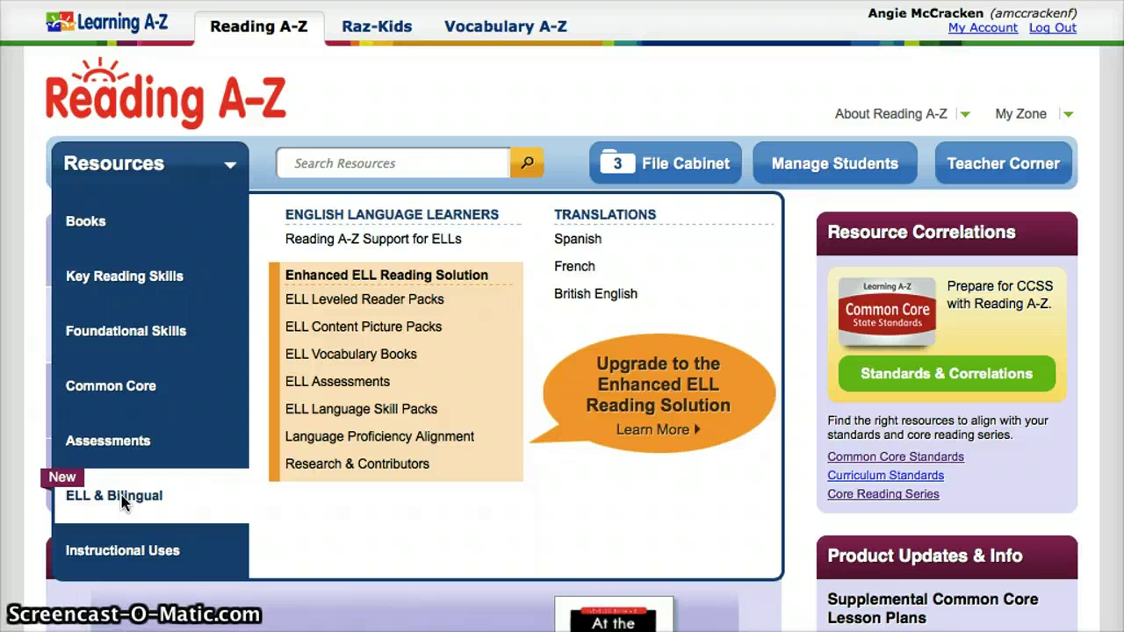
Go to the Common Core Close Reading Packs and open the Grade 2 informational pack "What do all baby mammals need?".
left_click(129, 400)
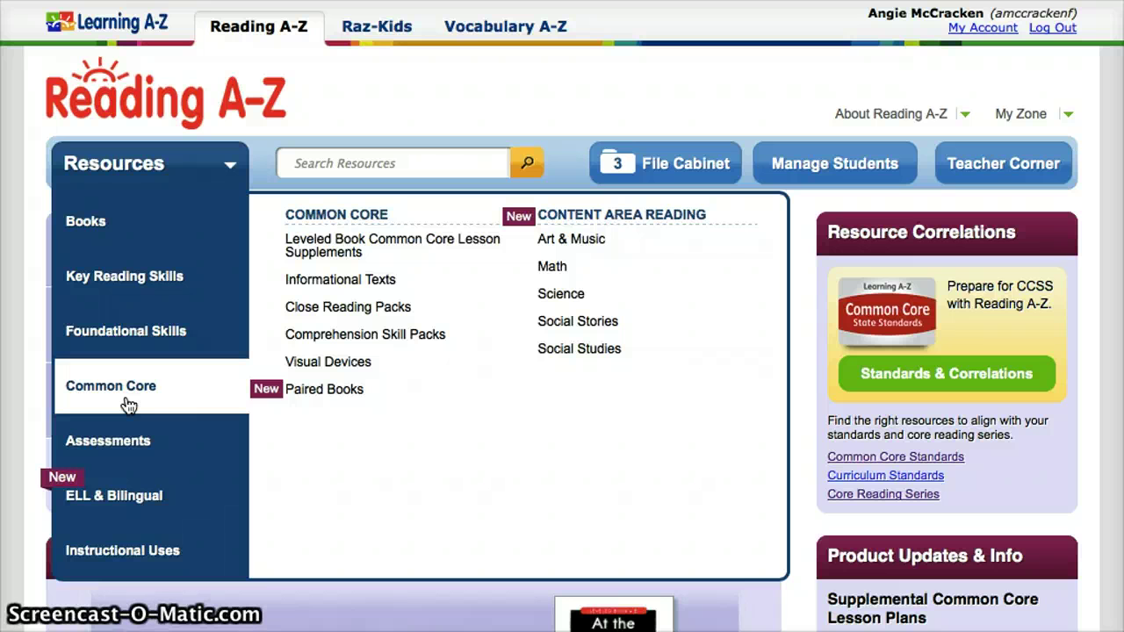
left_click(377, 315)
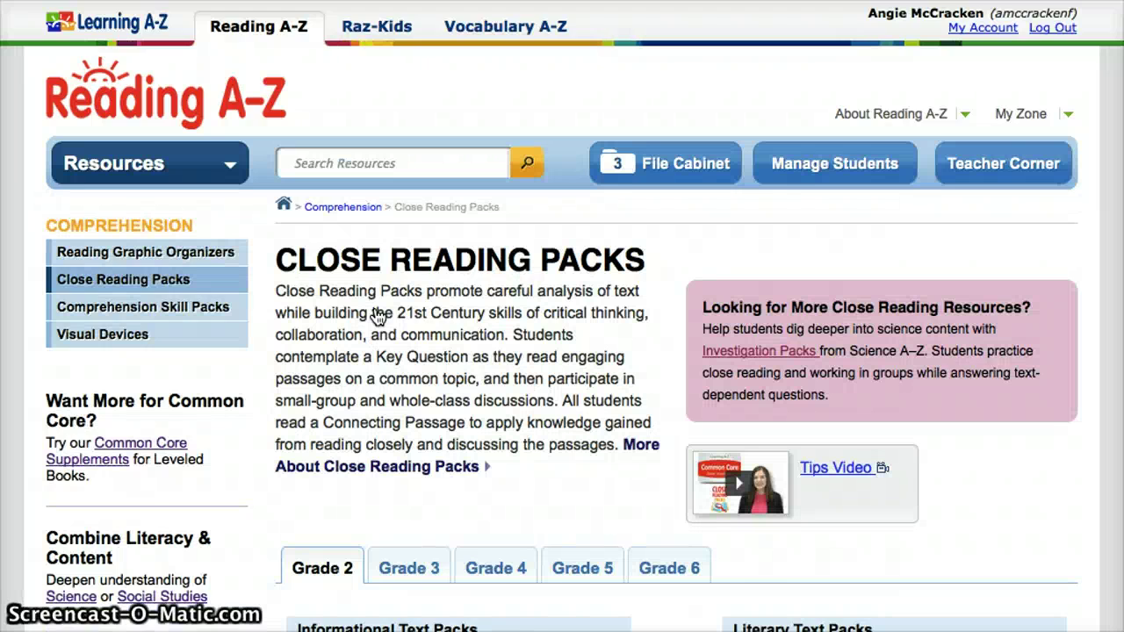
scroll(378, 316, "down", 5)
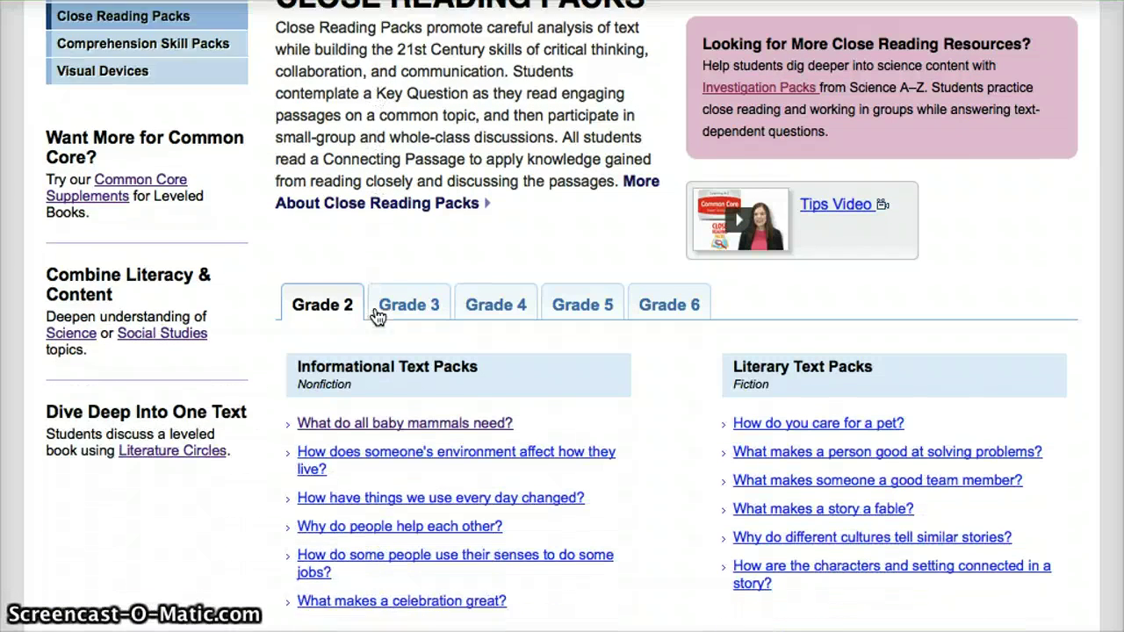
scroll(378, 316, "down", 2)
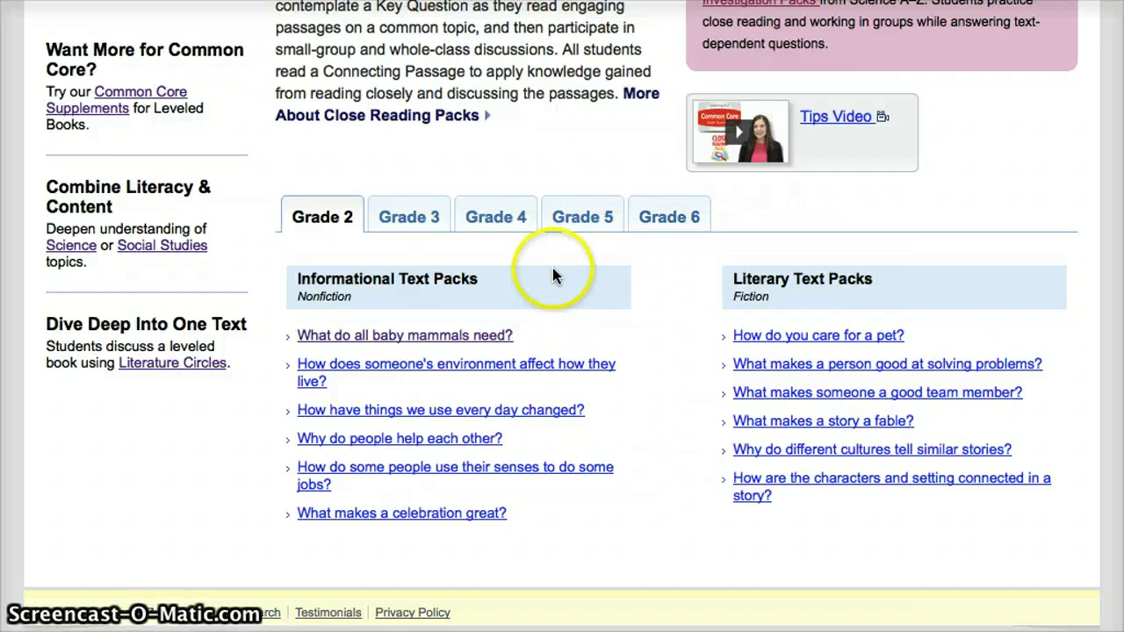
left_click(486, 341)
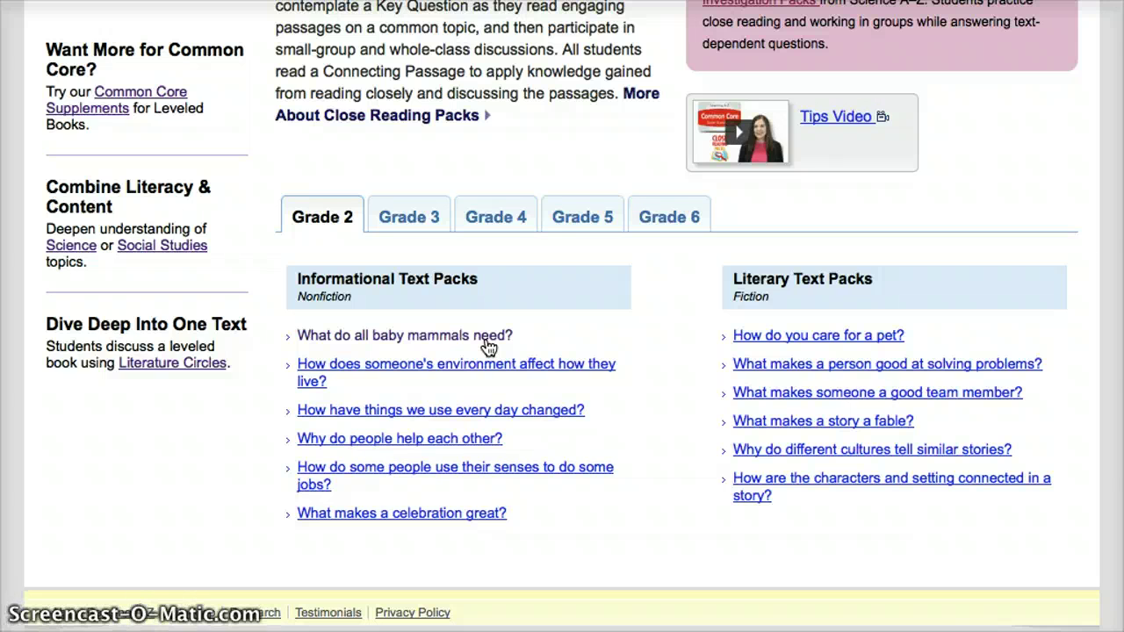
left_click(488, 344)
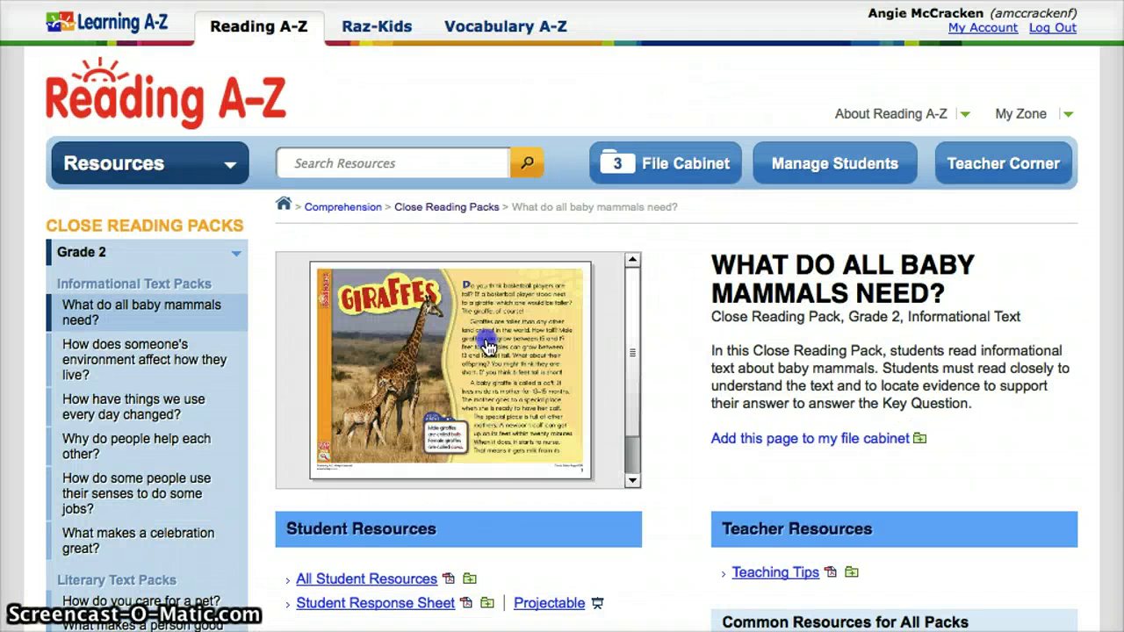
Examine the pack's student and teacher resources, including the PDF and file cabinet options for All Student Resources.
scroll(488, 344, "down", 3)
scroll(488, 345, "down", 3)
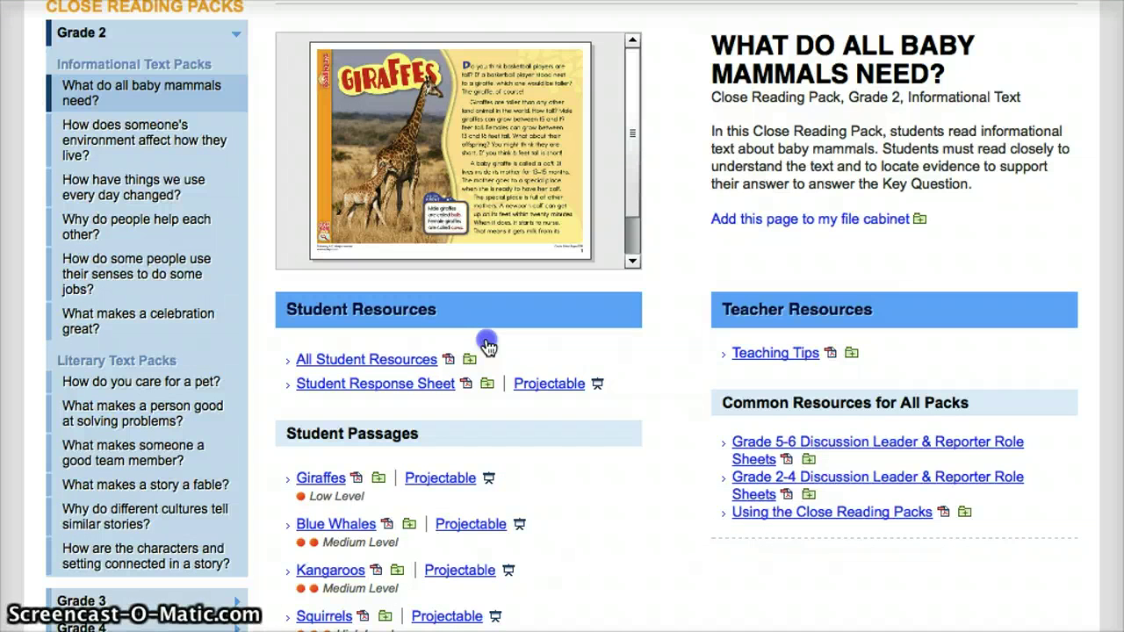
scroll(489, 344, "down", 1)
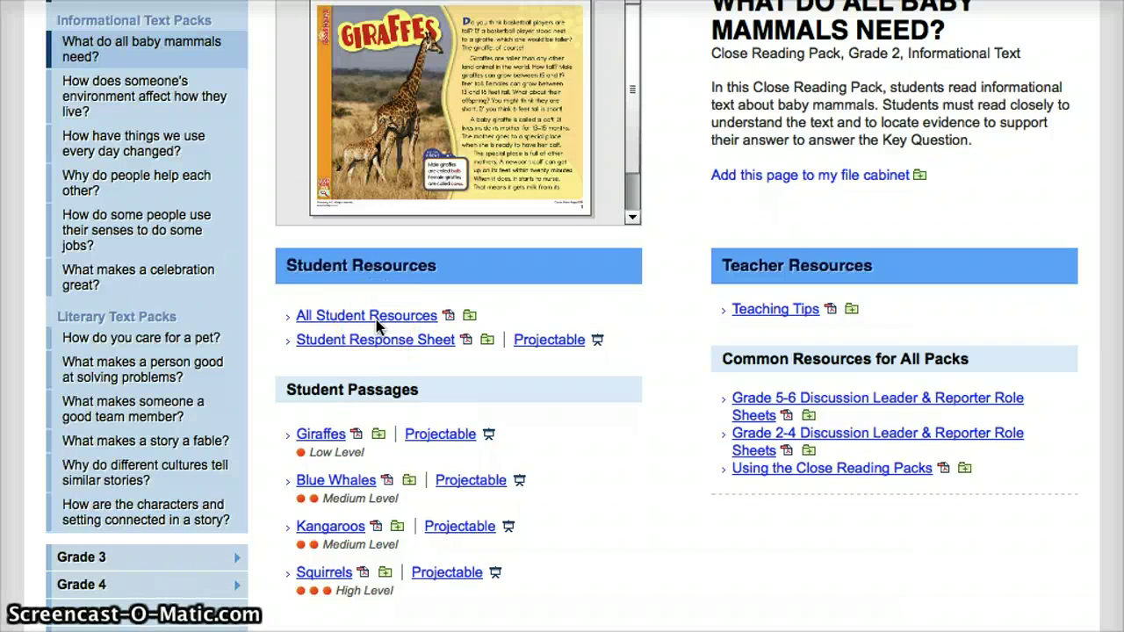
left_click(449, 317)
left_click(466, 318)
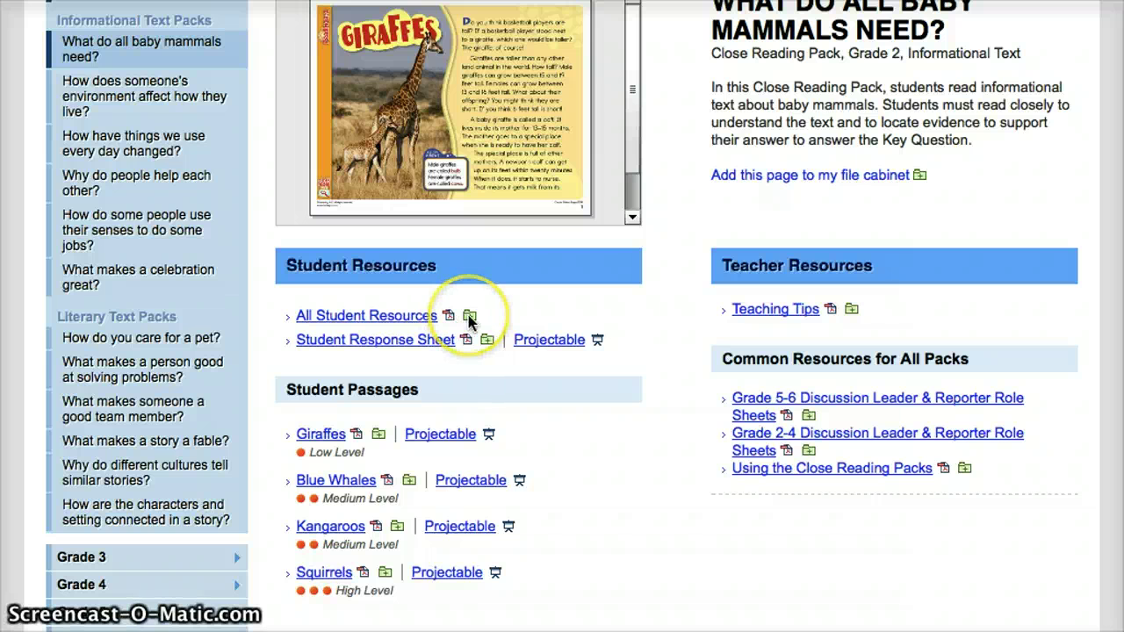
left_click(468, 324)
left_click(468, 323)
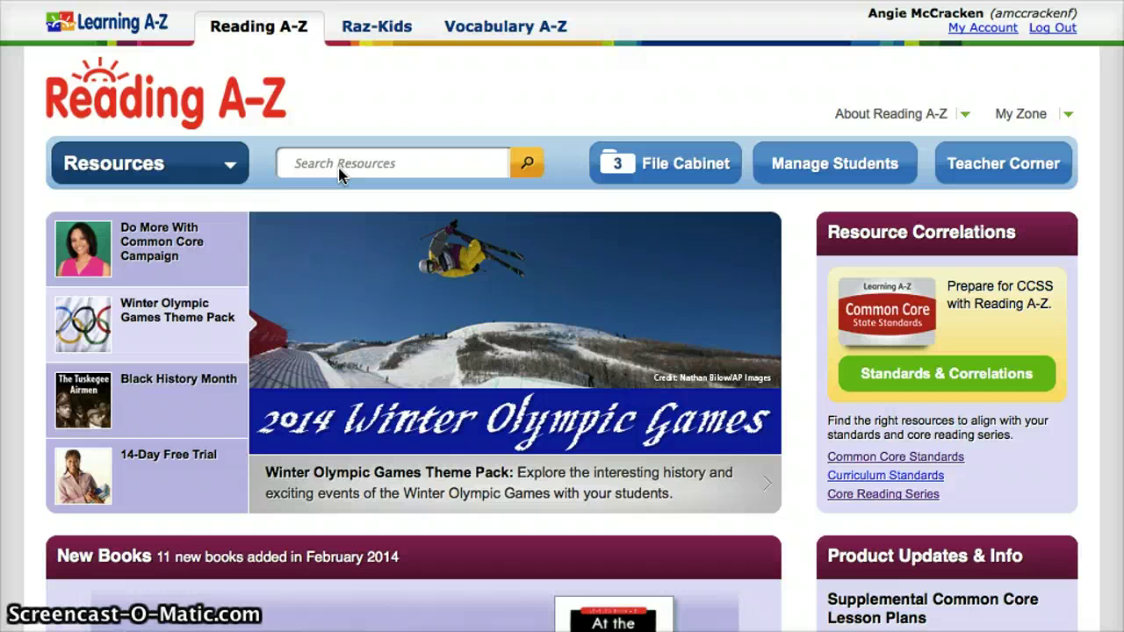
Search the site's resources for "animals" and browse the results and filtering options.
left_click(383, 167)
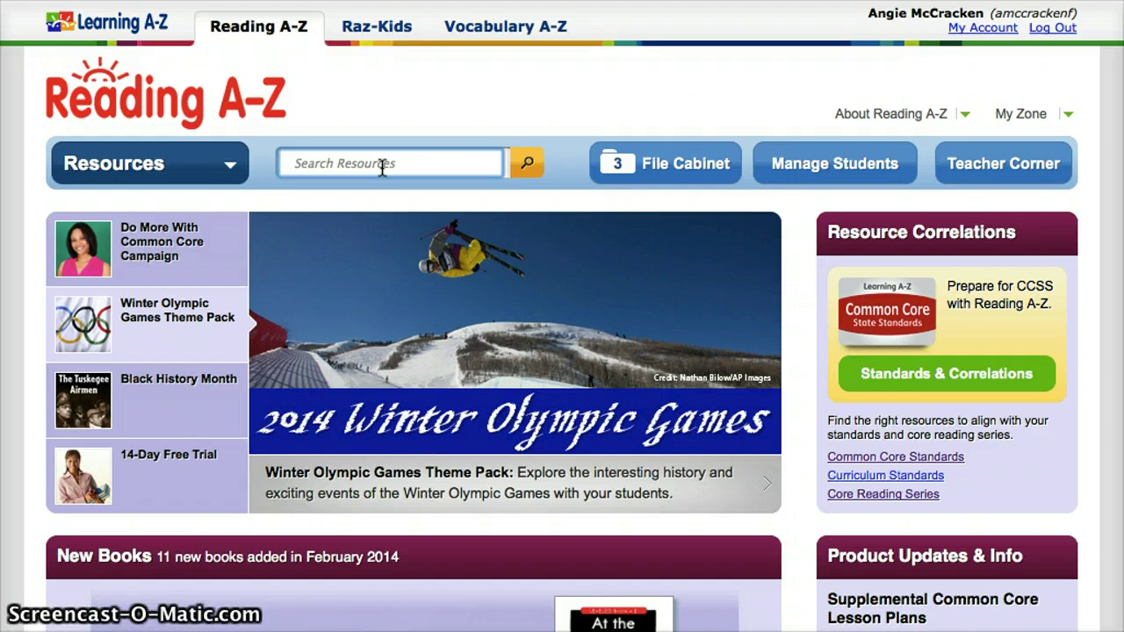
type("animals")
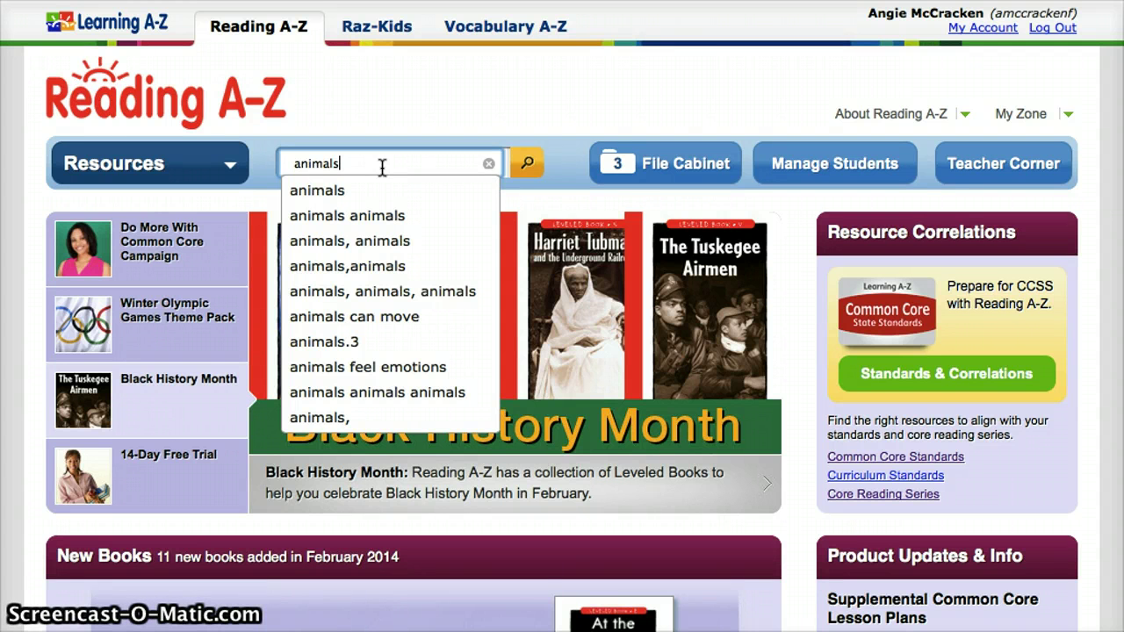
left_click(527, 162)
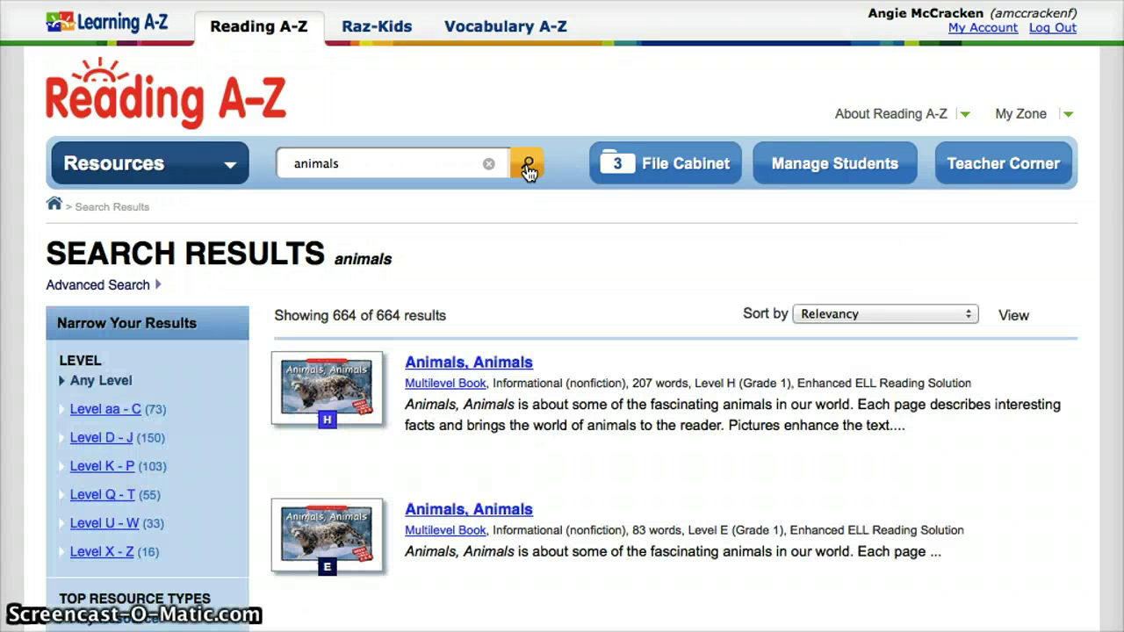
scroll(528, 171, "down", 5)
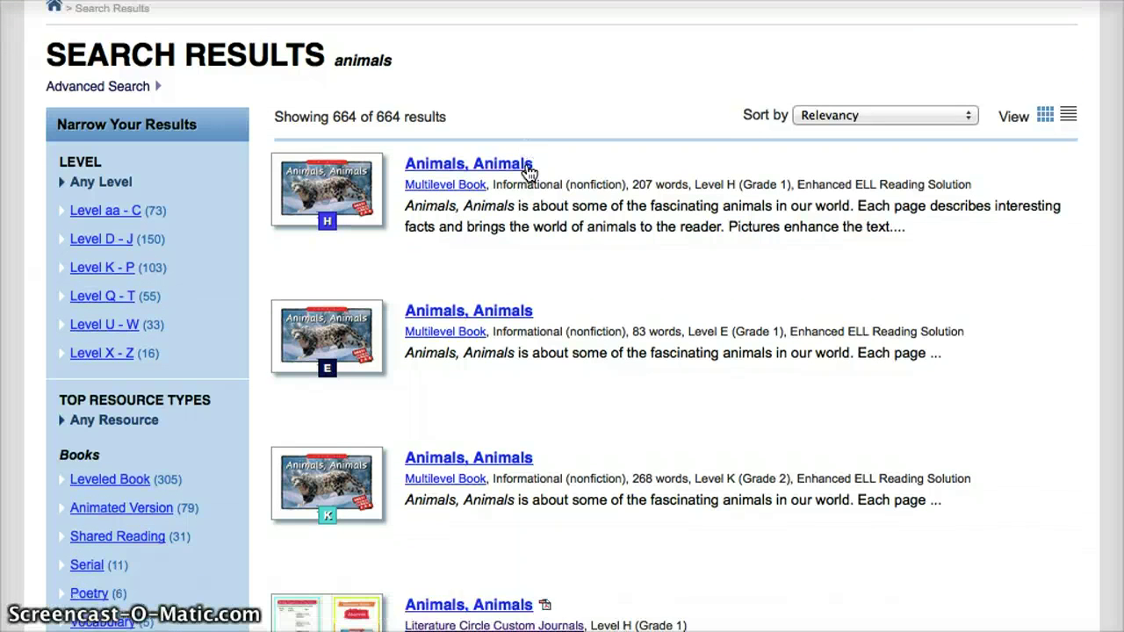
scroll(528, 171, "down", 2)
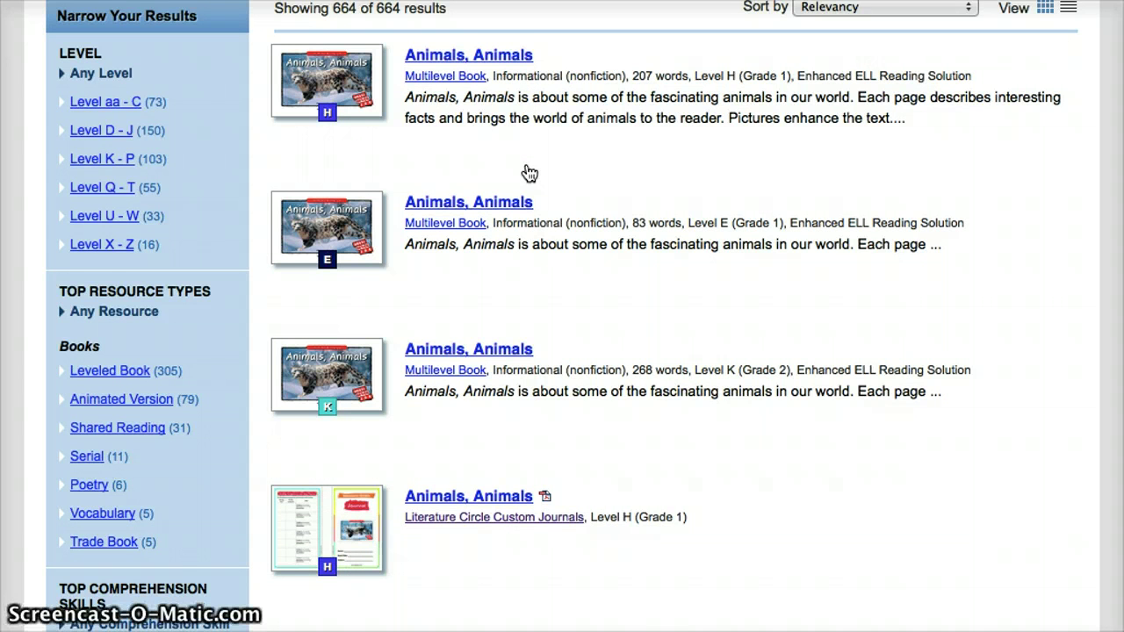
scroll(528, 173, "up", 4)
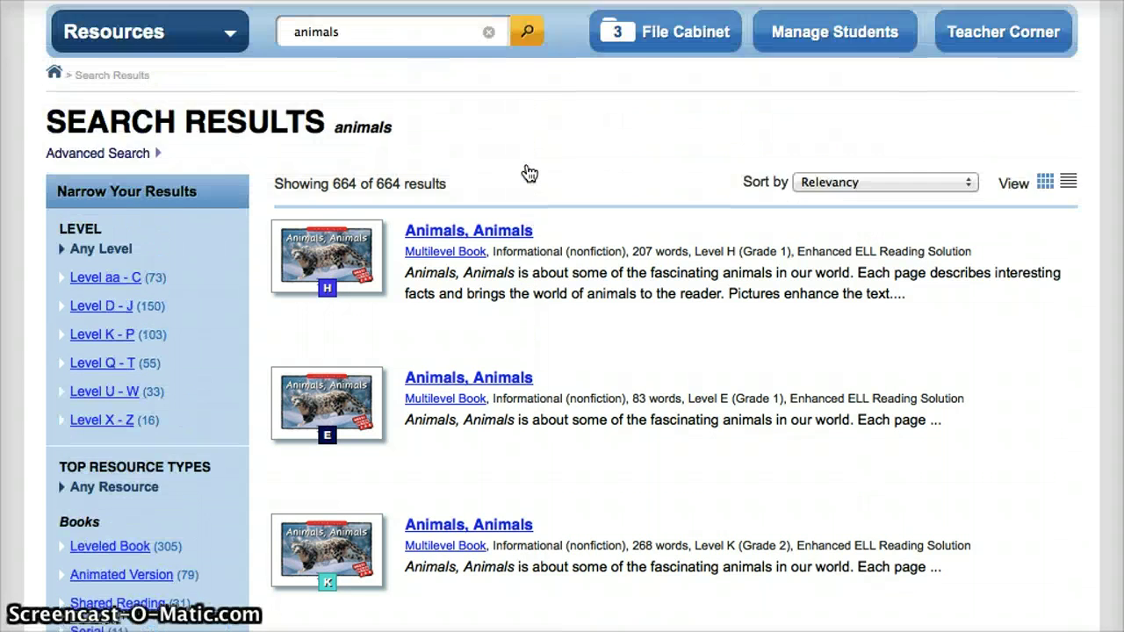
Replace the search term with "main idea", run the search and look through the results.
scroll(528, 172, "up", 2)
left_click(350, 118)
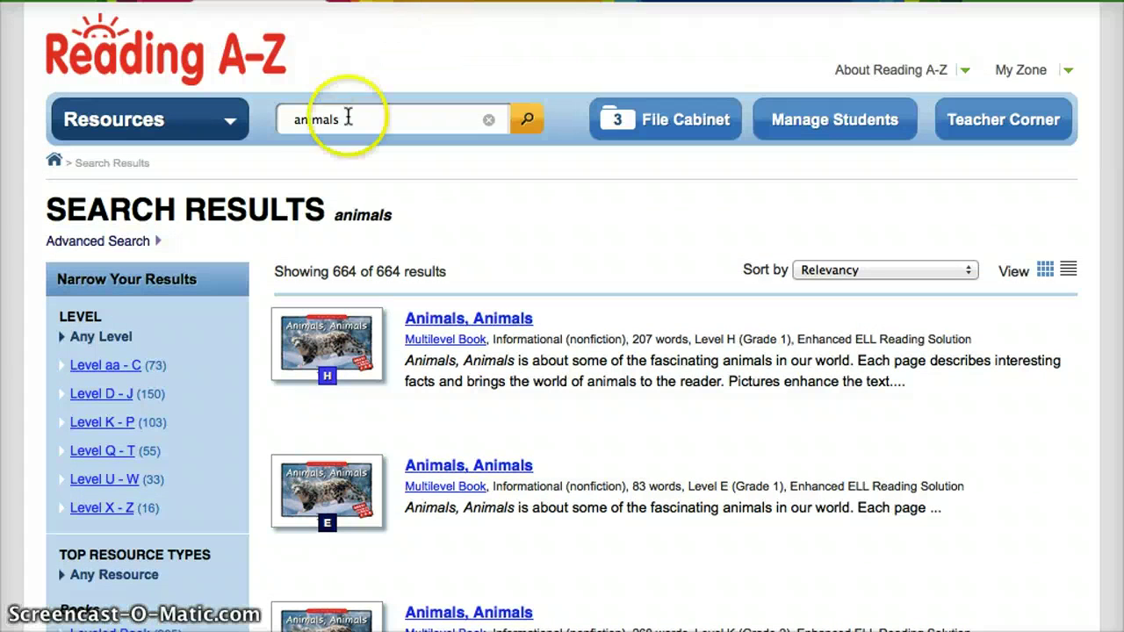
key("BackSpace")
key("BackSpace")
key("BackSpace")
key("BackSpace")
key("BackSpace")
key("BackSpace")
key("BackSpace")
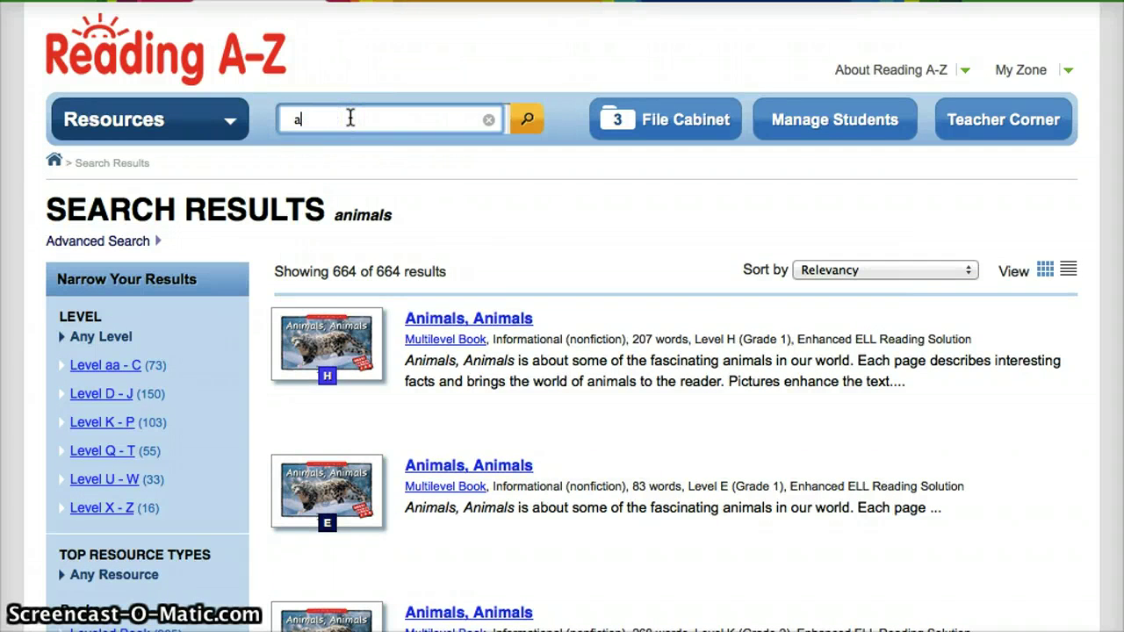
type("main idea")
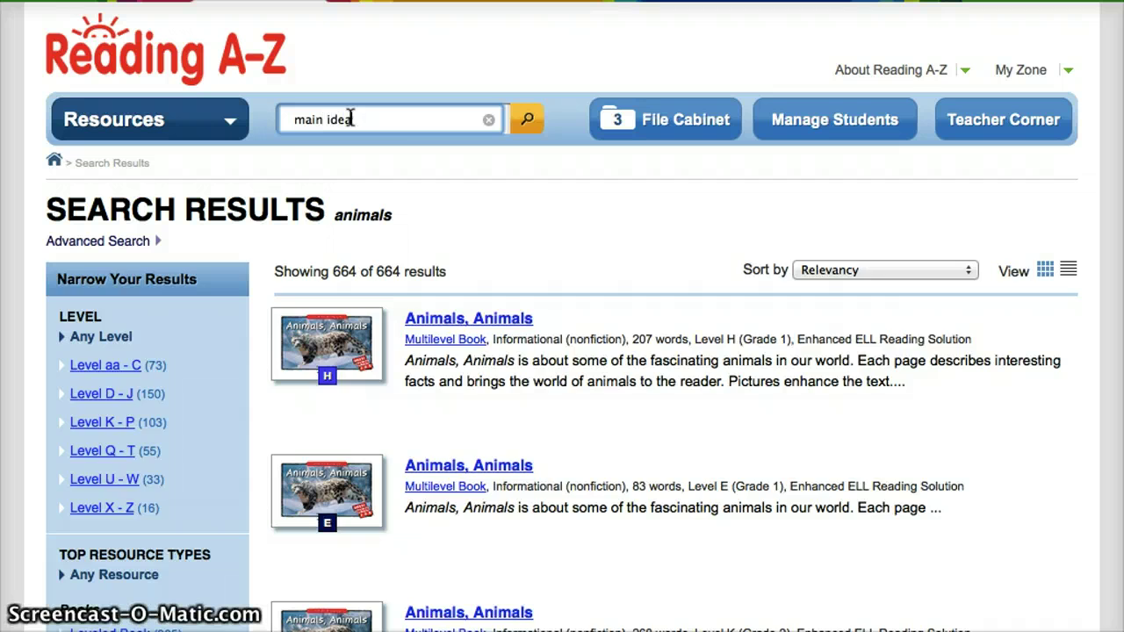
key("Return")
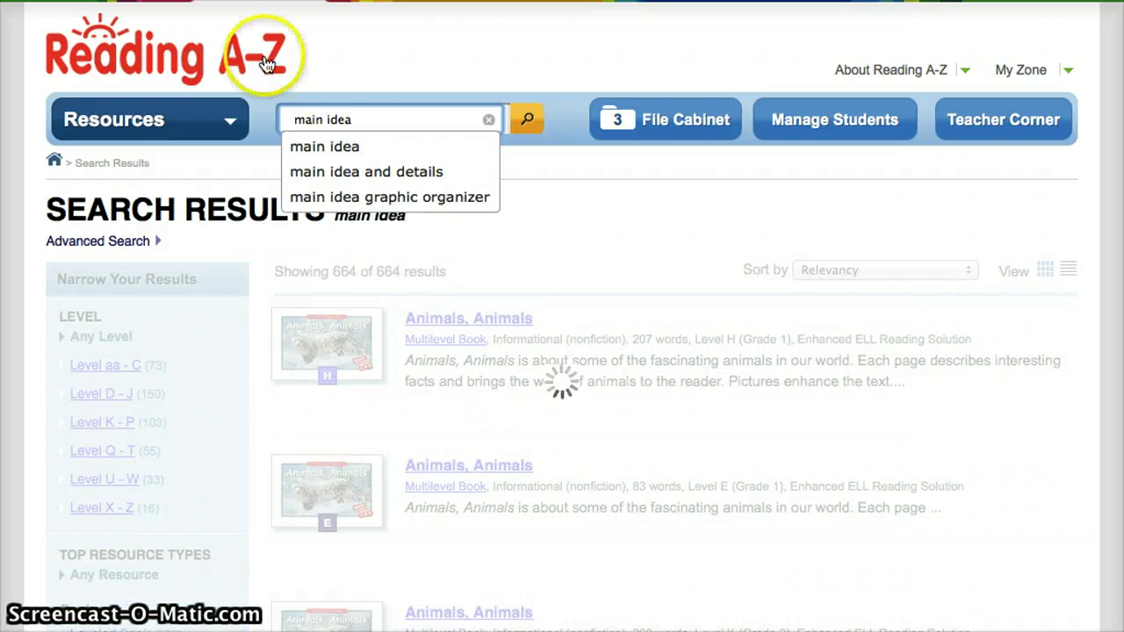
left_click(321, 145)
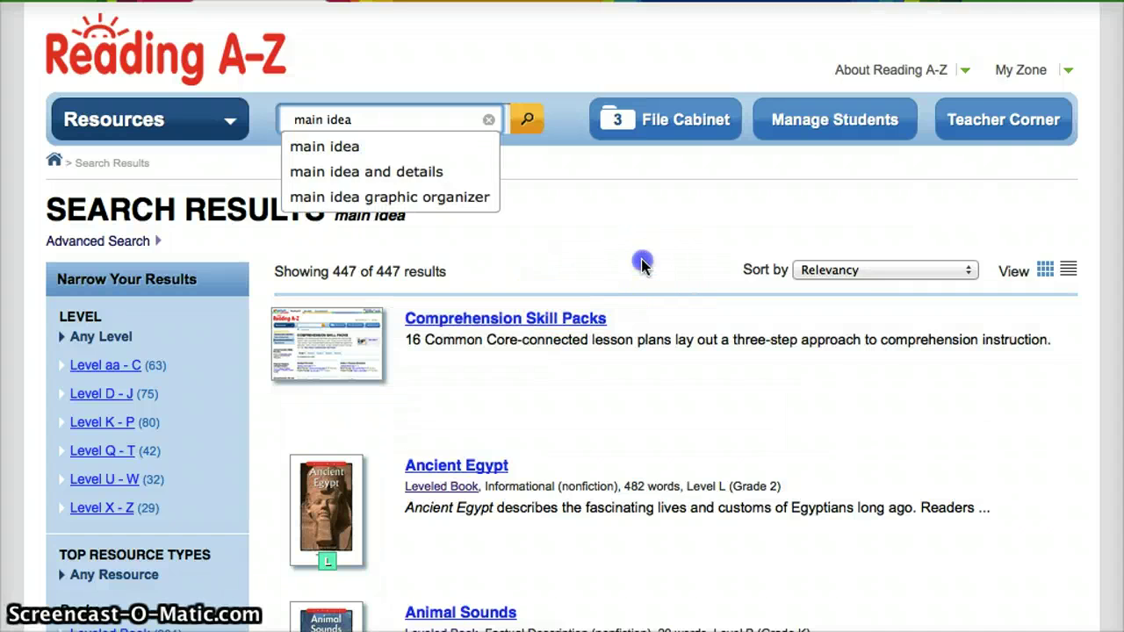
scroll(642, 264, "down", 5)
scroll(642, 262, "down", 5)
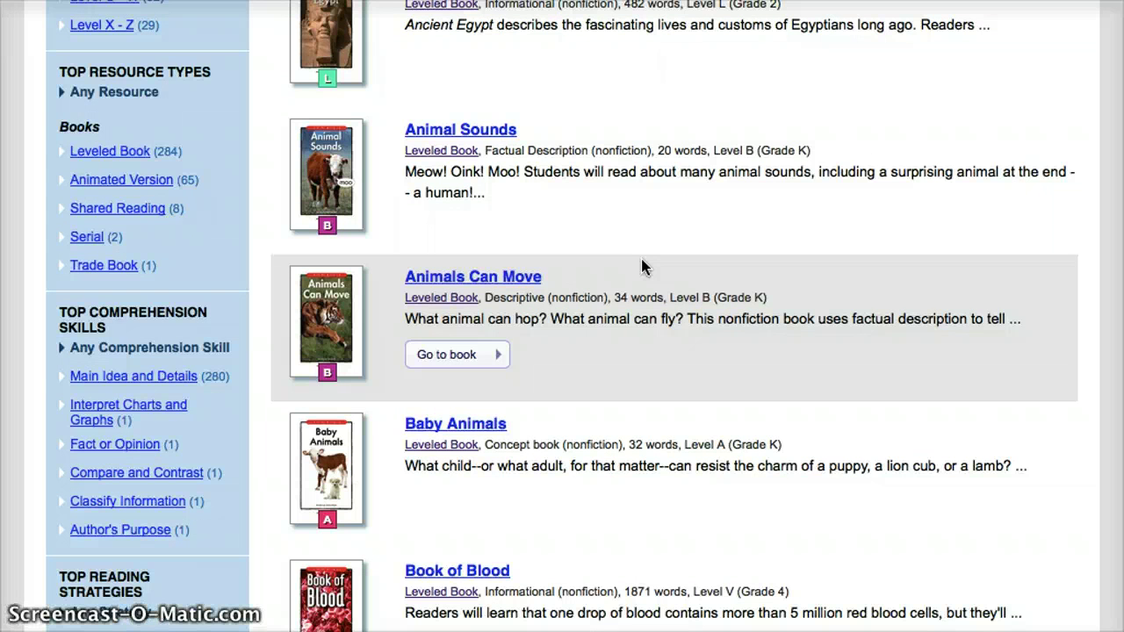
Replace the search term with "level Q" and run the search.
scroll(642, 261, "up", 10)
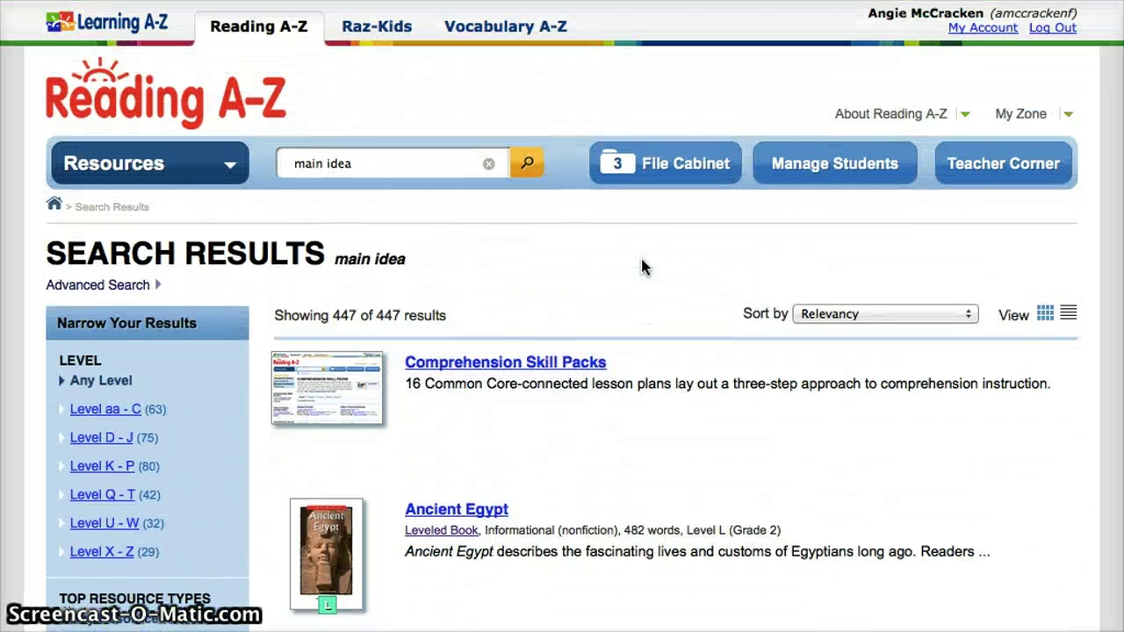
left_click(354, 166)
key("BackSpace")
key("BackSpace")
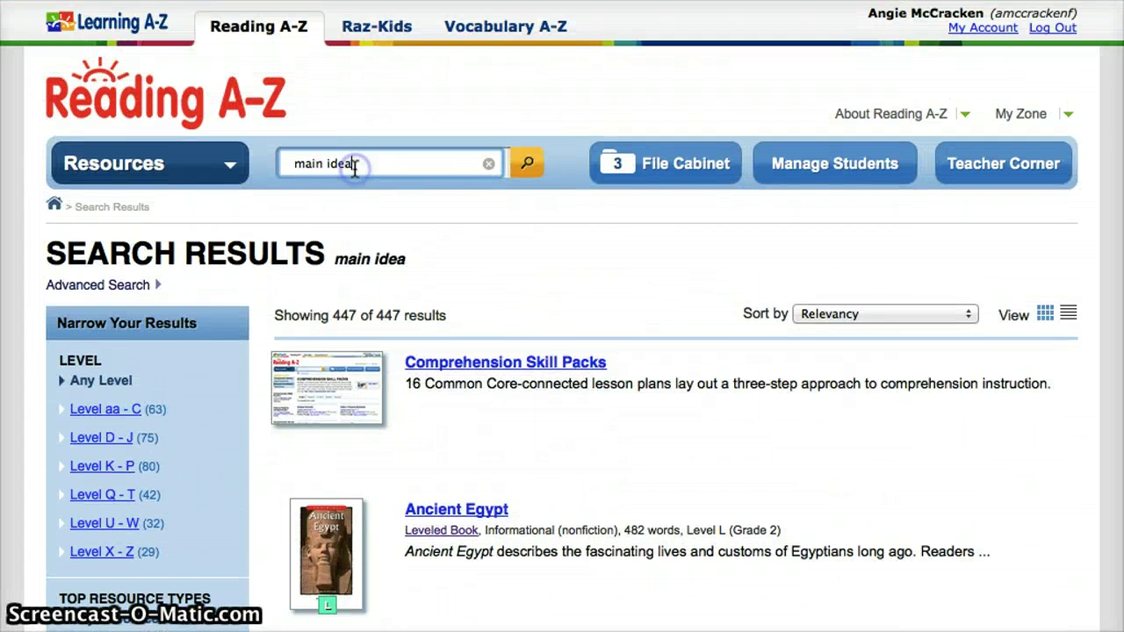
key("BackSpace")
key("BackSpace")
key("BackSpace")
key("BackSpace")
key("BackSpace")
key("BackSpace")
key("BackSpace")
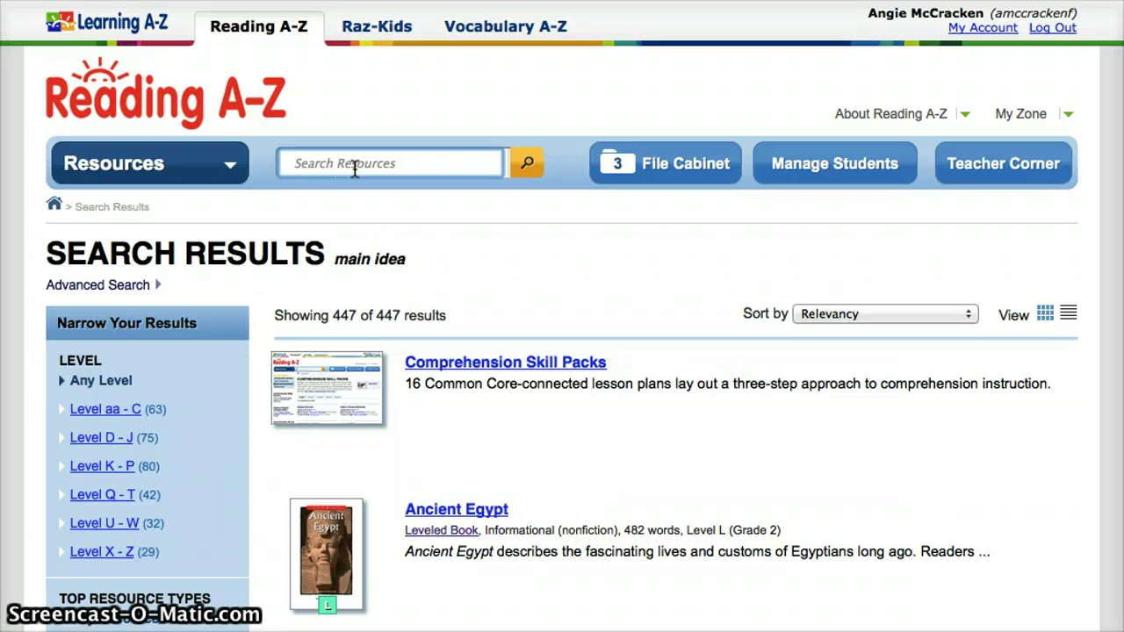
type("level")
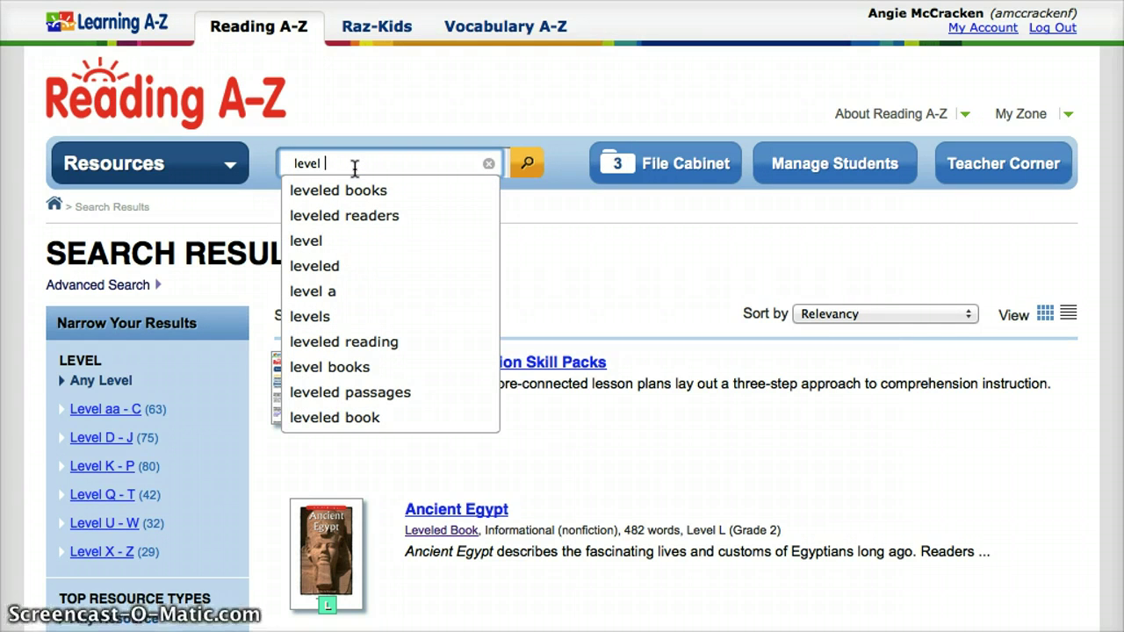
type(" Q")
key("Return")
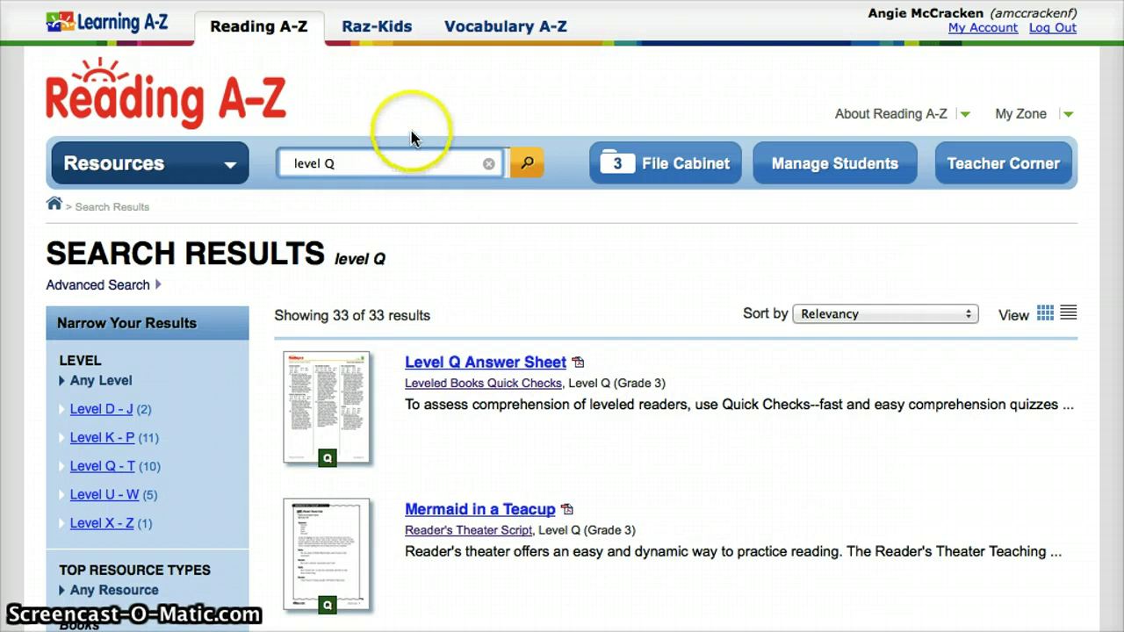
Browse the level Q search results and the level, resource type and comprehension skill filters beside them.
left_click(539, 314)
scroll(539, 320, "down", 3)
scroll(539, 323, "down", 6)
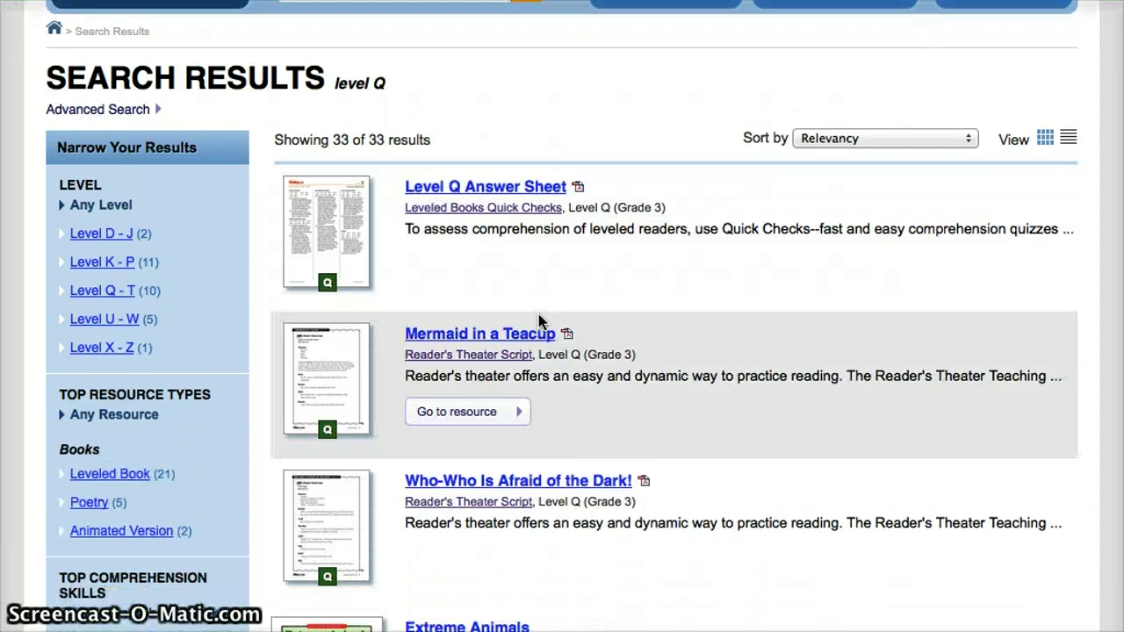
scroll(539, 321, "down", 2)
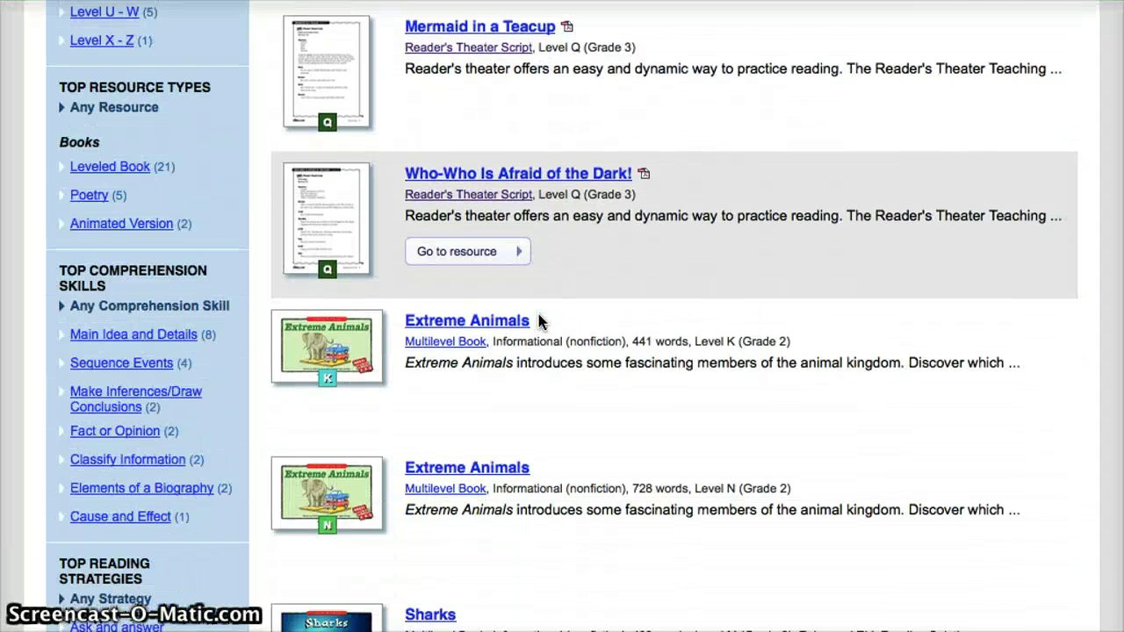
scroll(540, 321, "up", 2)
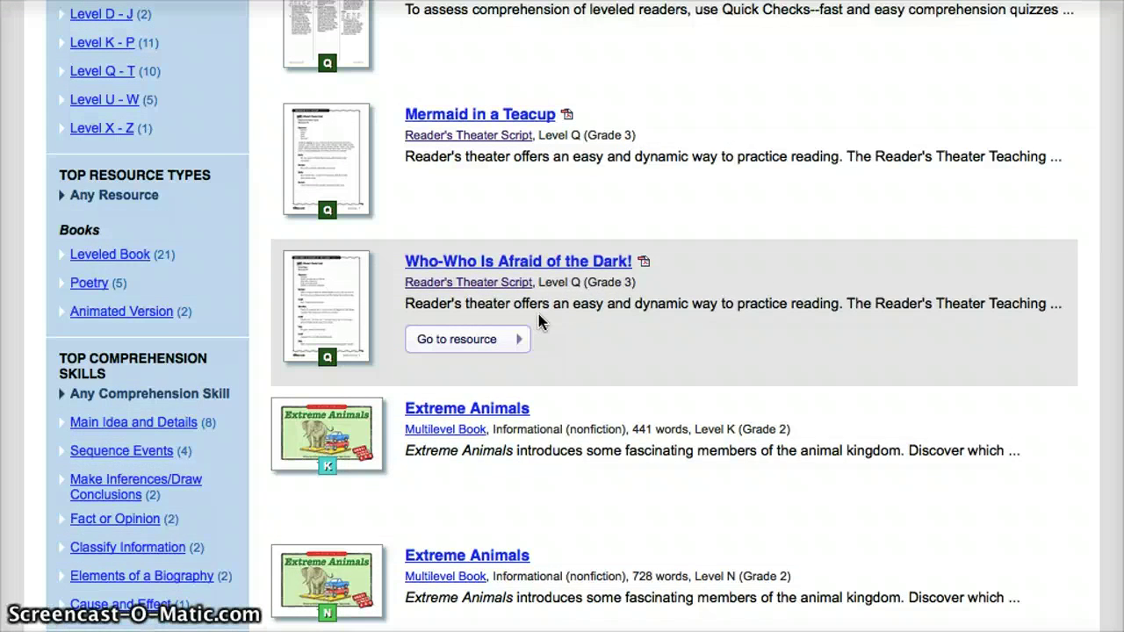
scroll(538, 319, "up", 1)
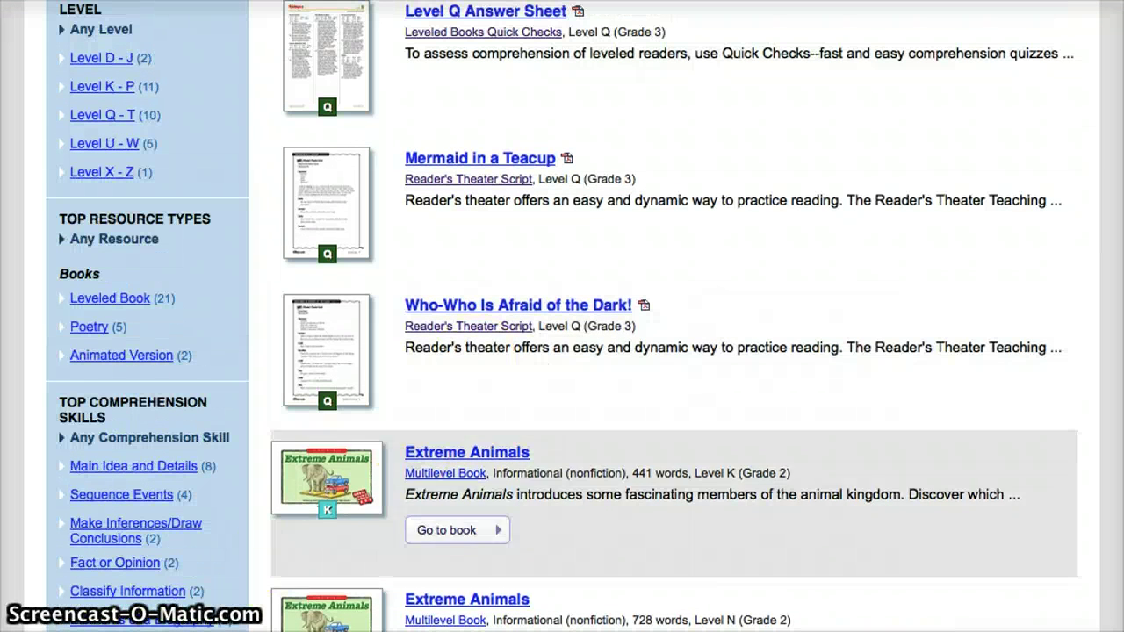
left_click(619, 242)
scroll(619, 245, "up", 6)
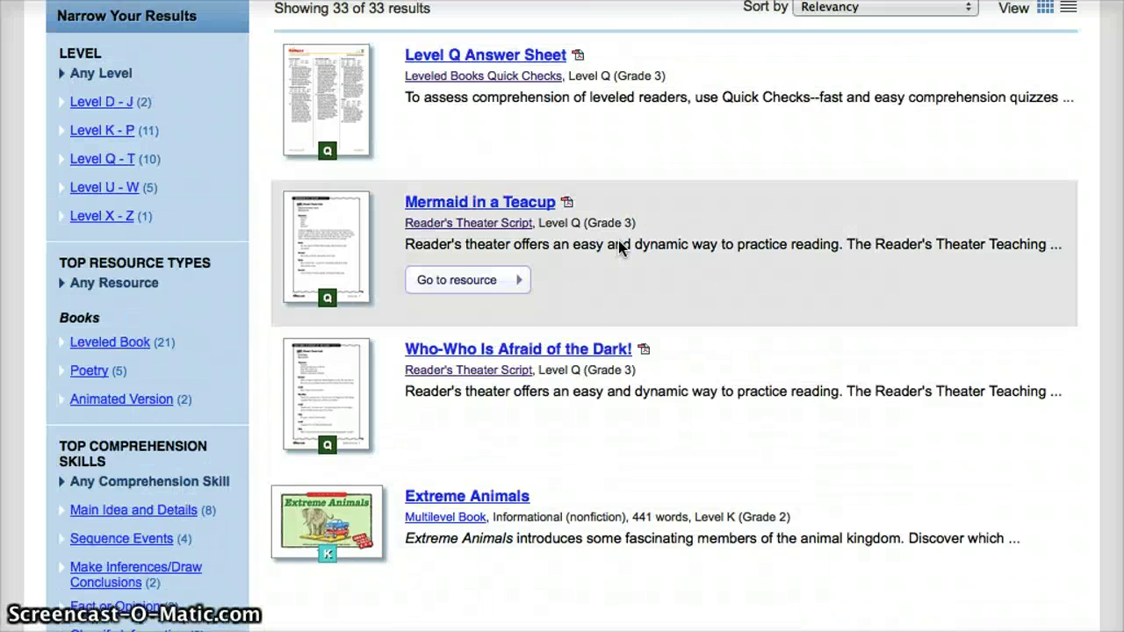
scroll(619, 249, "up", 1)
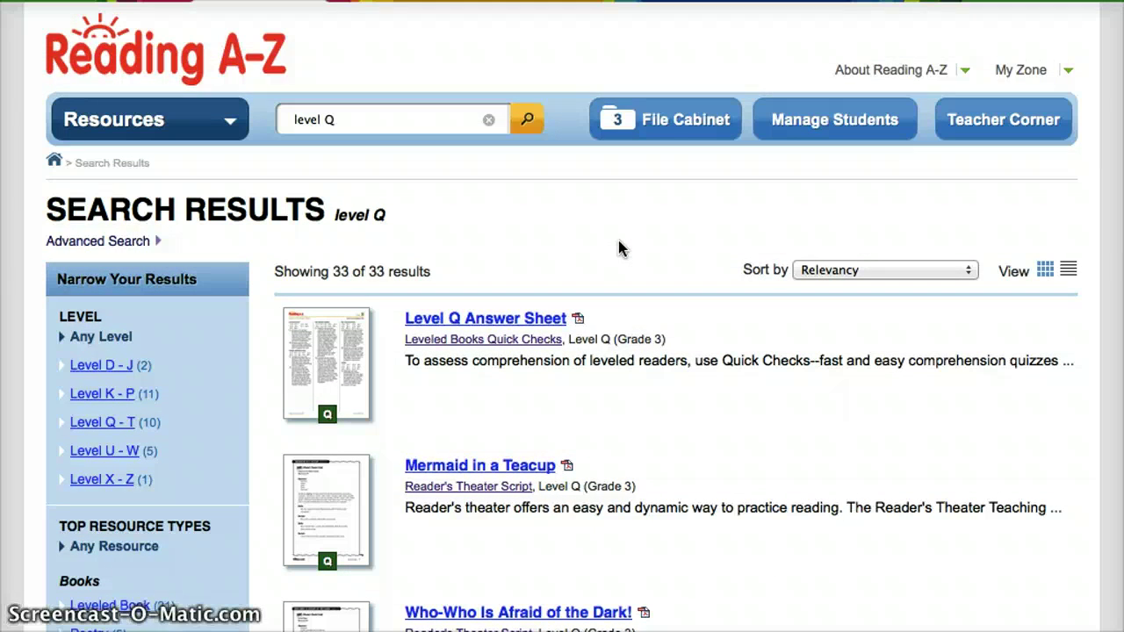
left_click(296, 523)
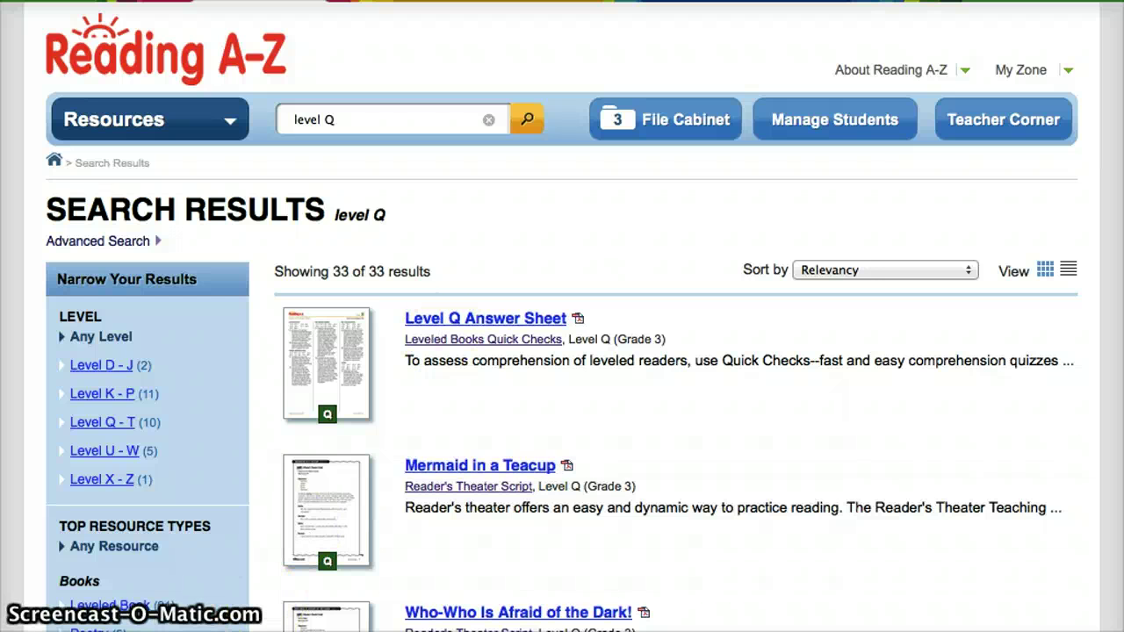
Open the file cabinet and search the site's resources for "tigers" from there.
left_click(665, 131)
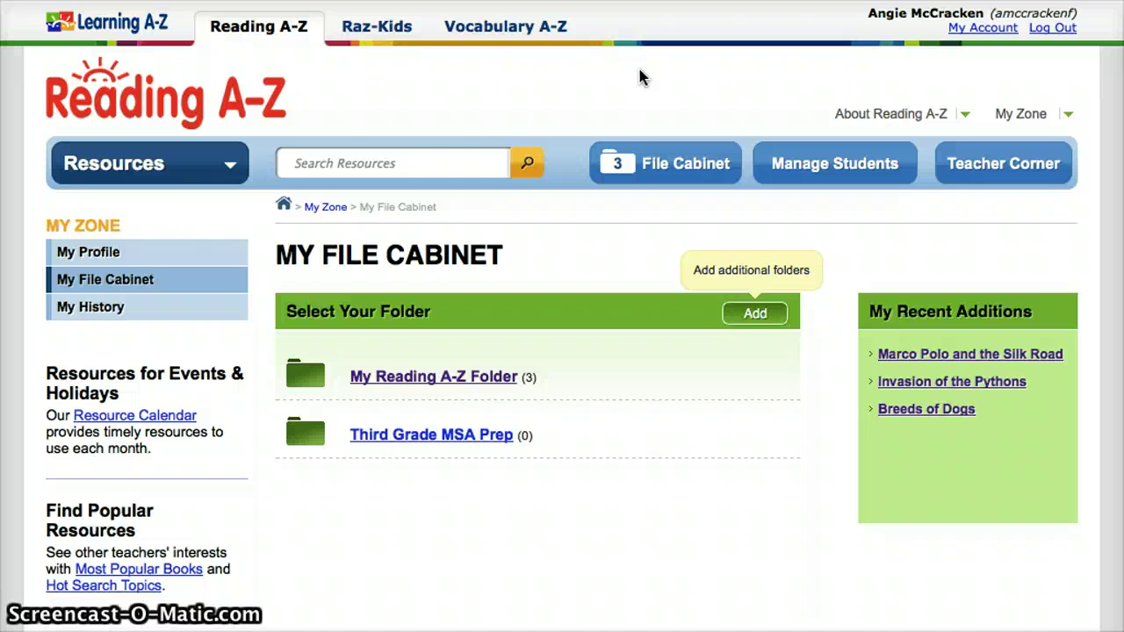
left_click(419, 168)
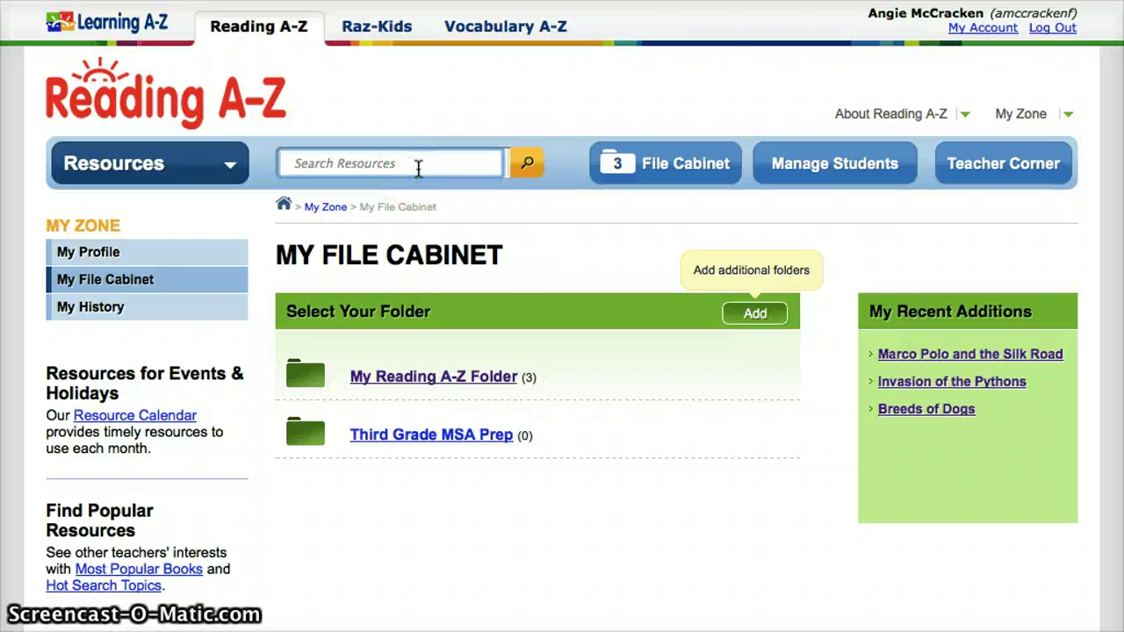
type("tig")
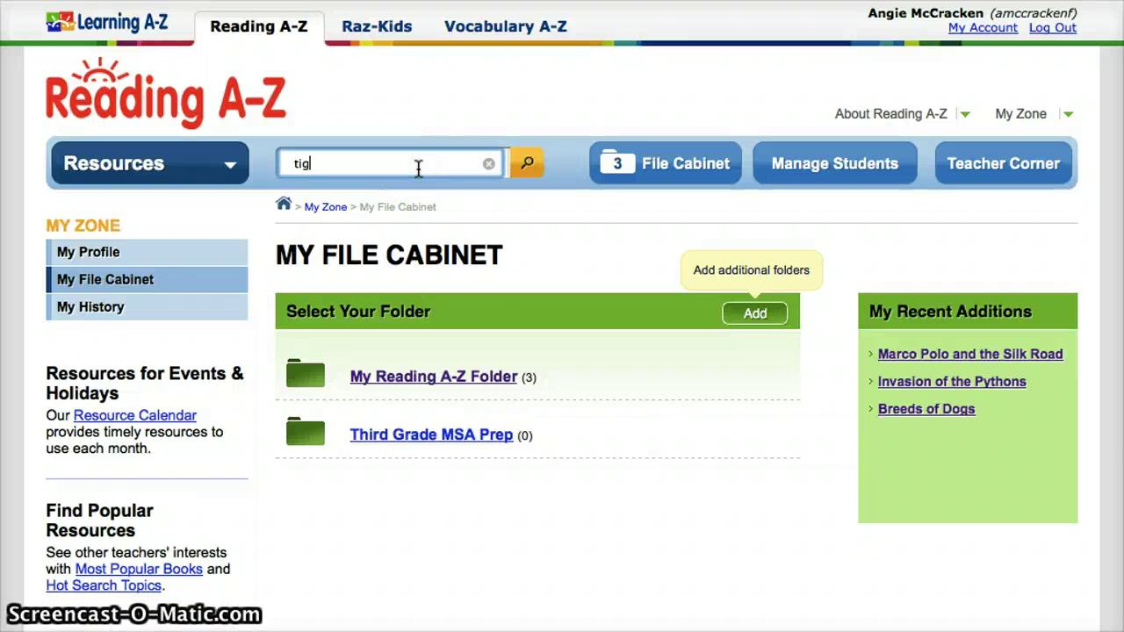
type("ers")
key("Return")
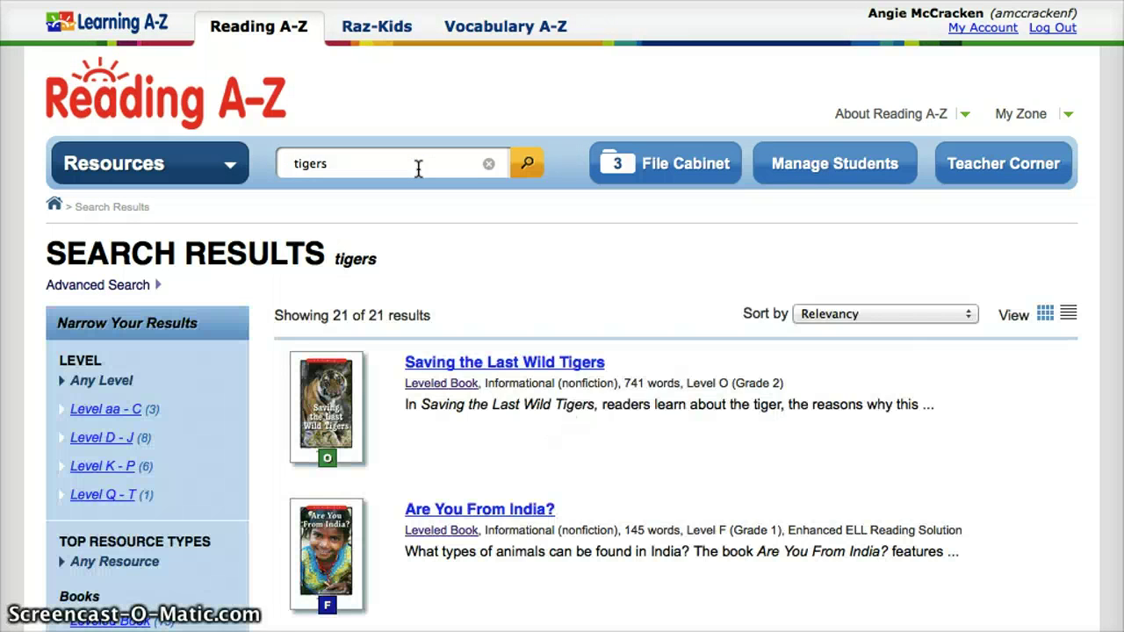
Preview the details of the leveled book "Saving the Last Wild Tigers" in the results and open its page.
scroll(419, 168, "down", 1)
scroll(419, 168, "down", 6)
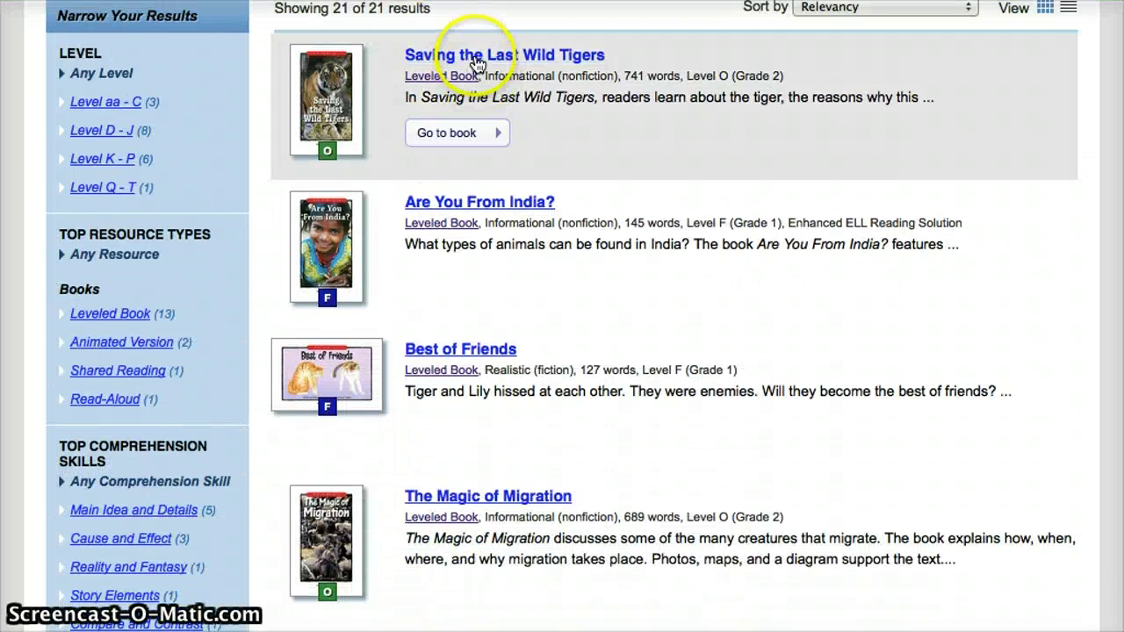
mouse_move(474, 58)
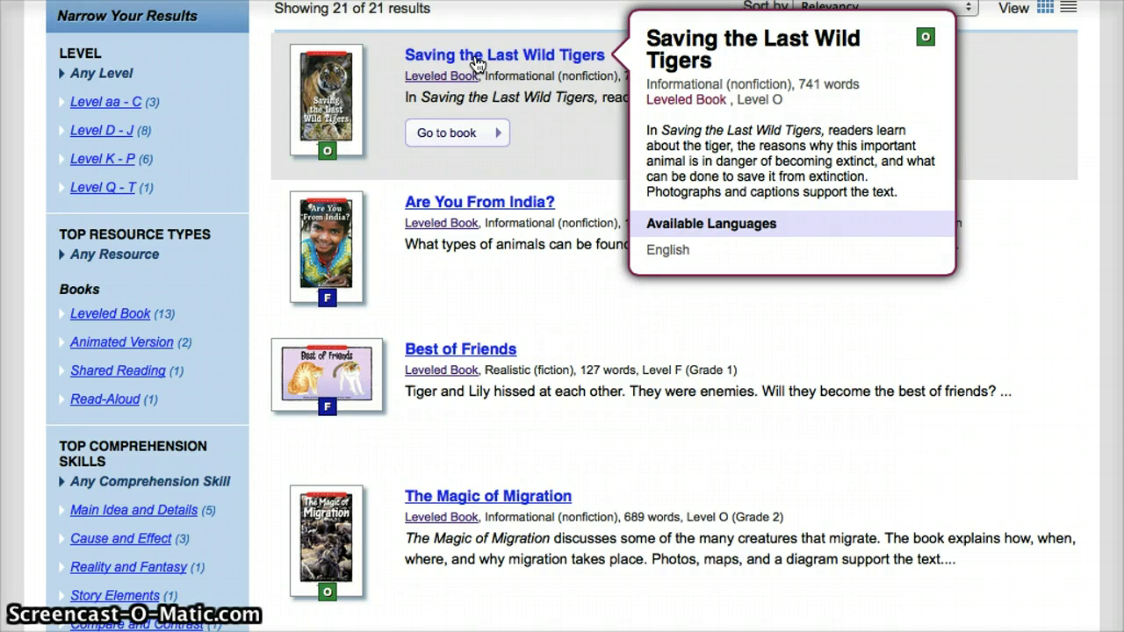
left_click(475, 58)
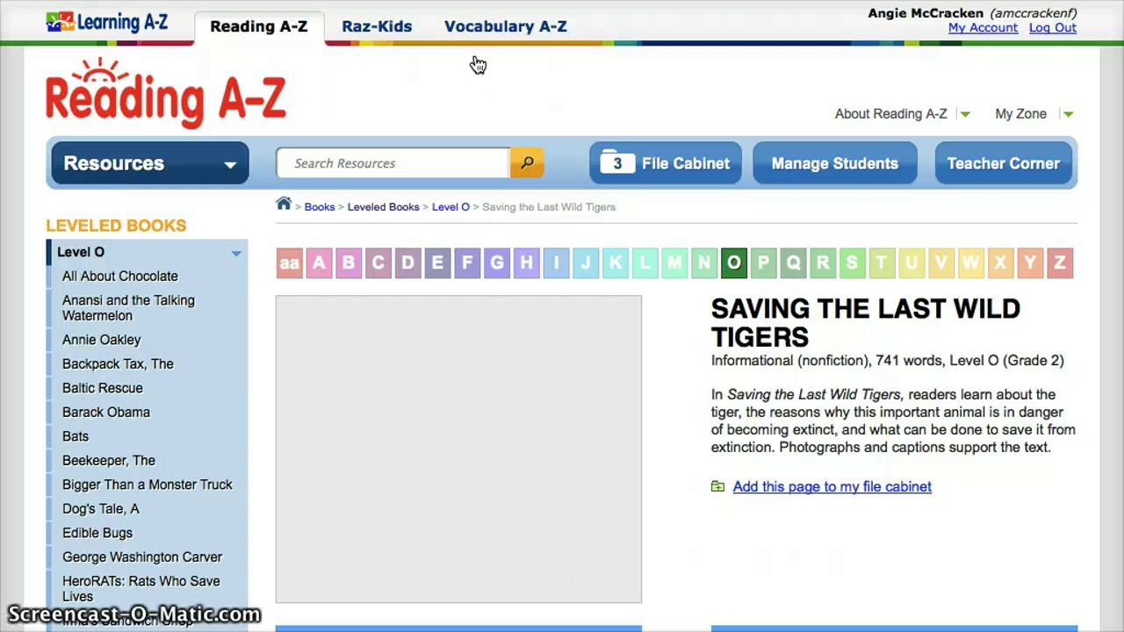
Add the Double-Sided Book version of "Saving the Last Wild Tigers" to My Reading A-Z Folder in the file cabinet.
scroll(478, 65, "down", 3)
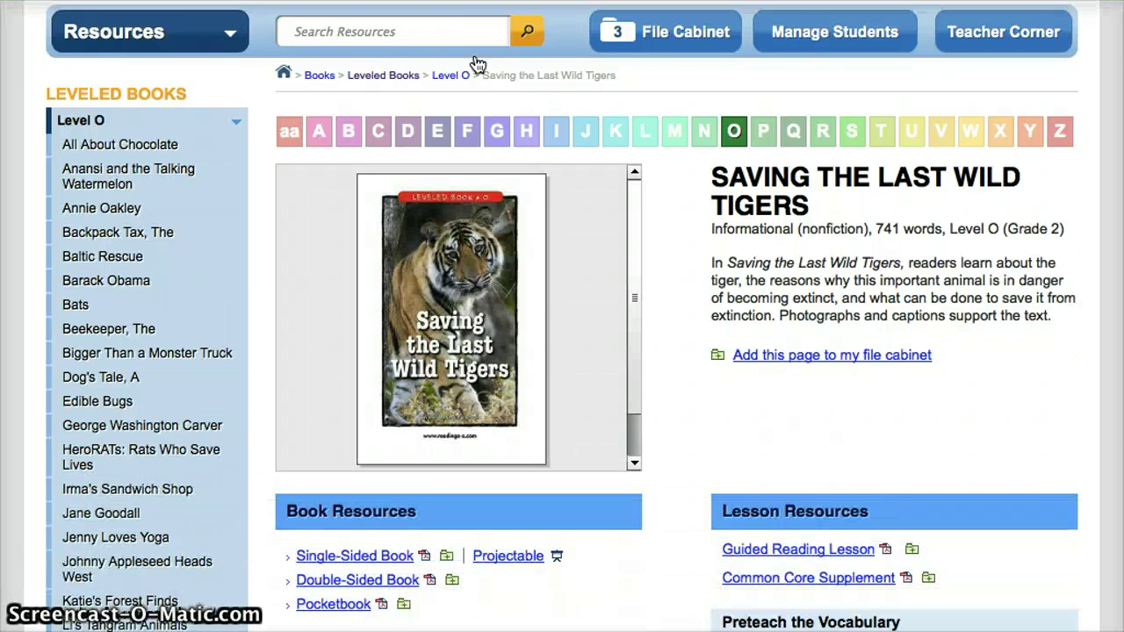
scroll(478, 65, "down", 5)
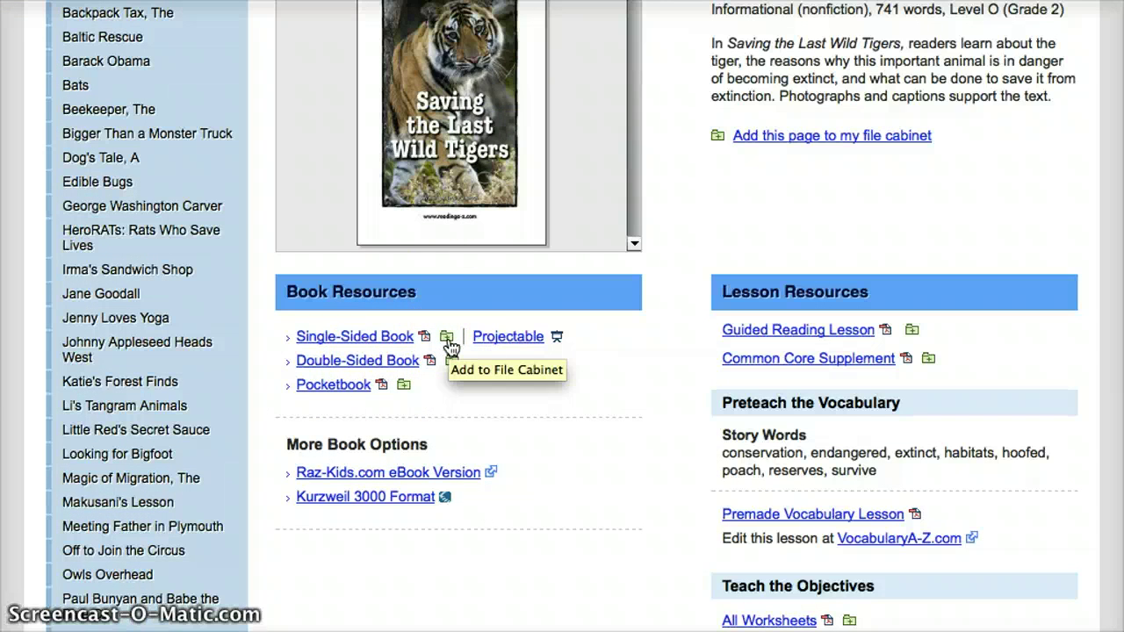
left_click(452, 362)
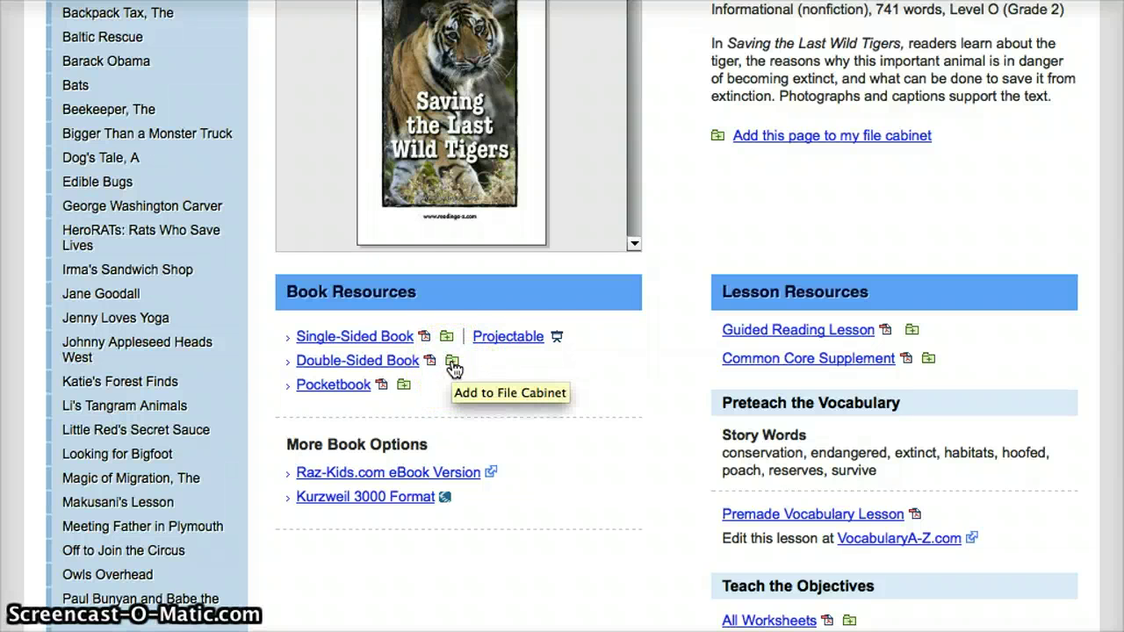
left_click(453, 363)
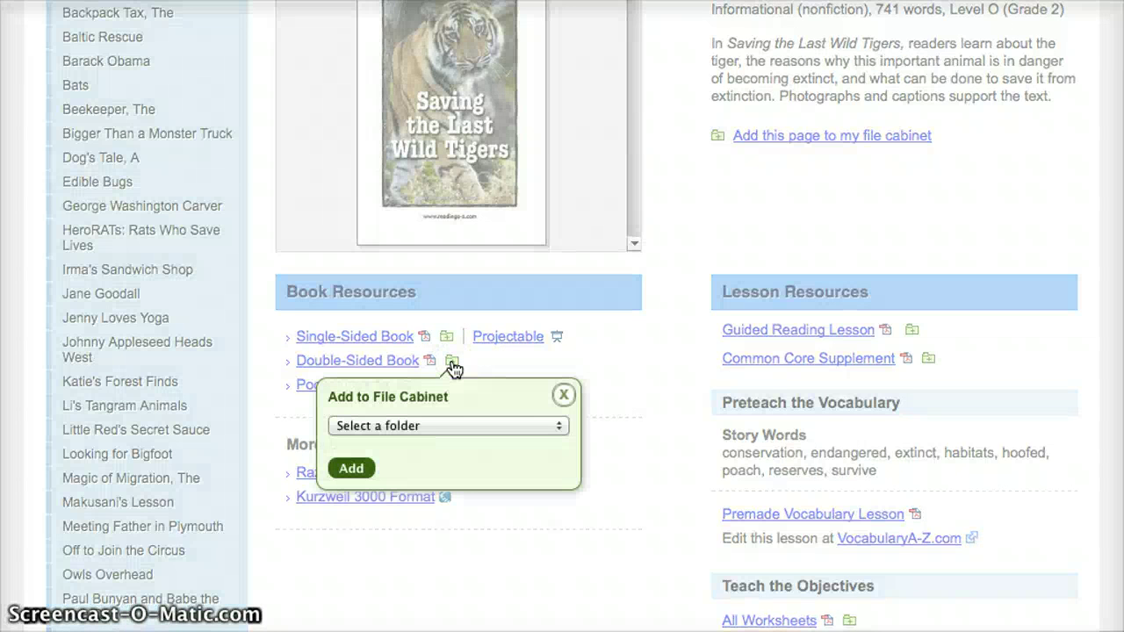
left_click(559, 427)
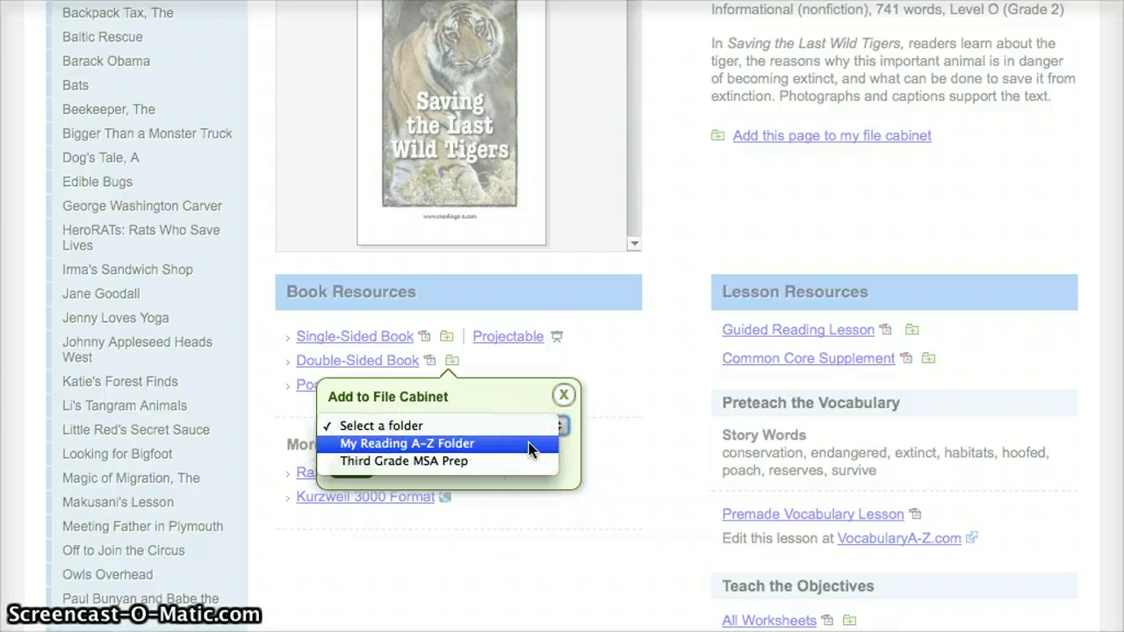
left_click(466, 444)
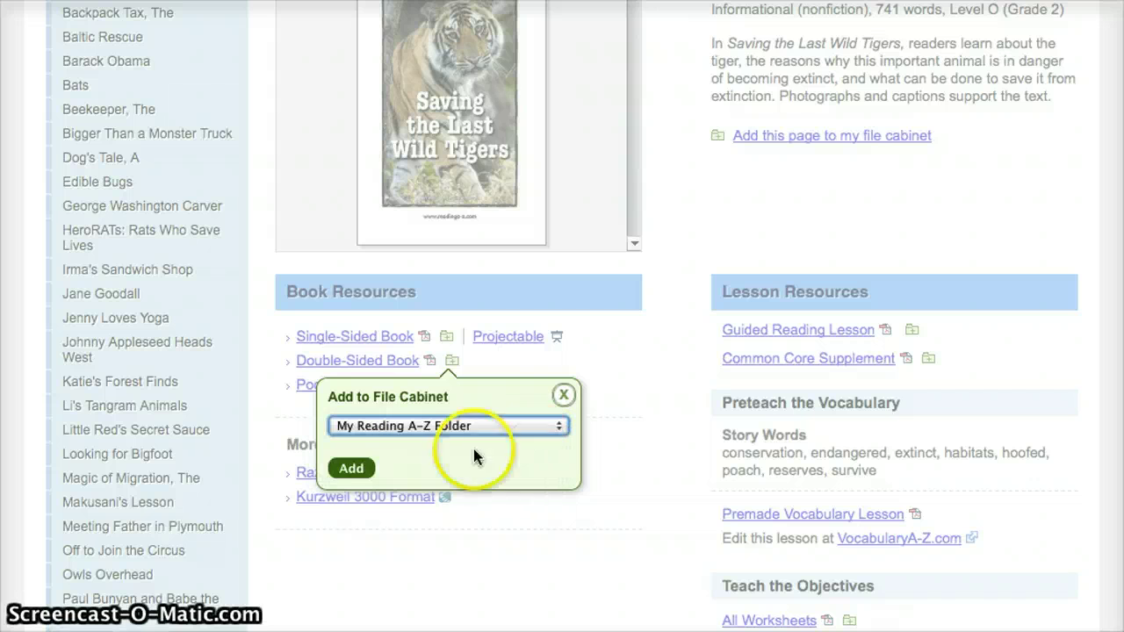
left_click(353, 470)
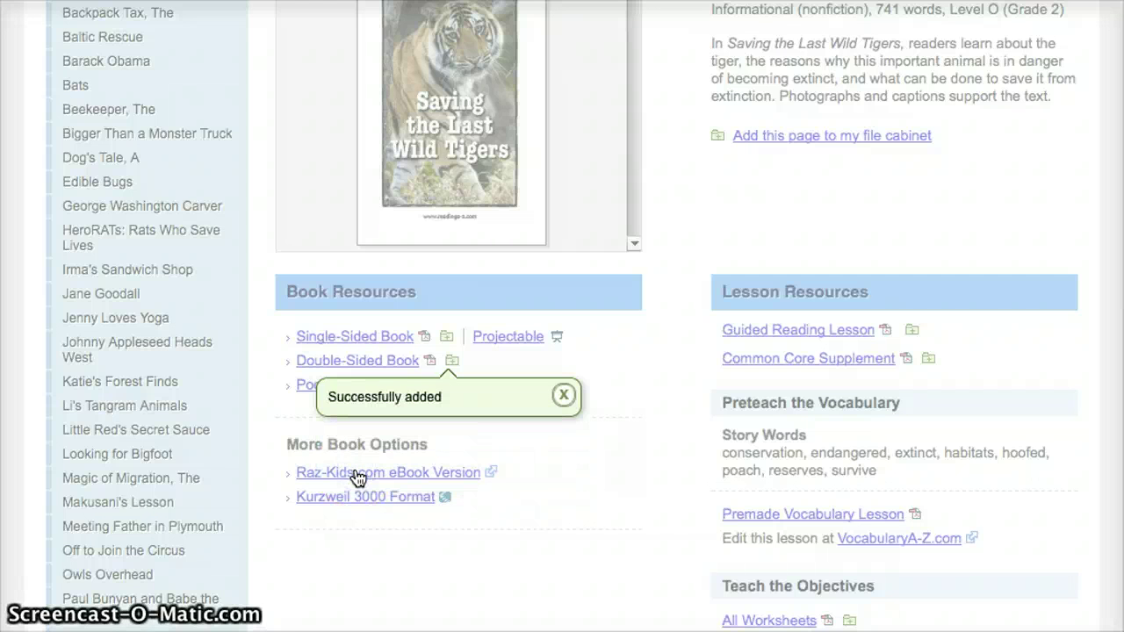
Open My Reading A-Z Folder in the file cabinet and check its entry for "Saving the Last Wild Tigers".
scroll(359, 479, "up", 5)
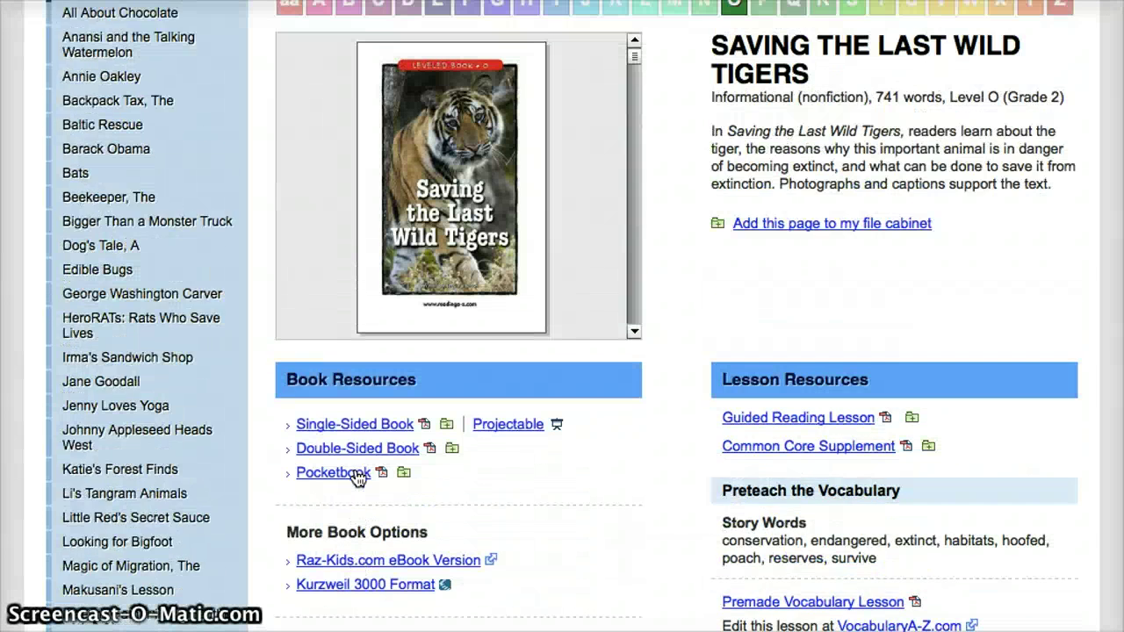
scroll(359, 479, "up", 1)
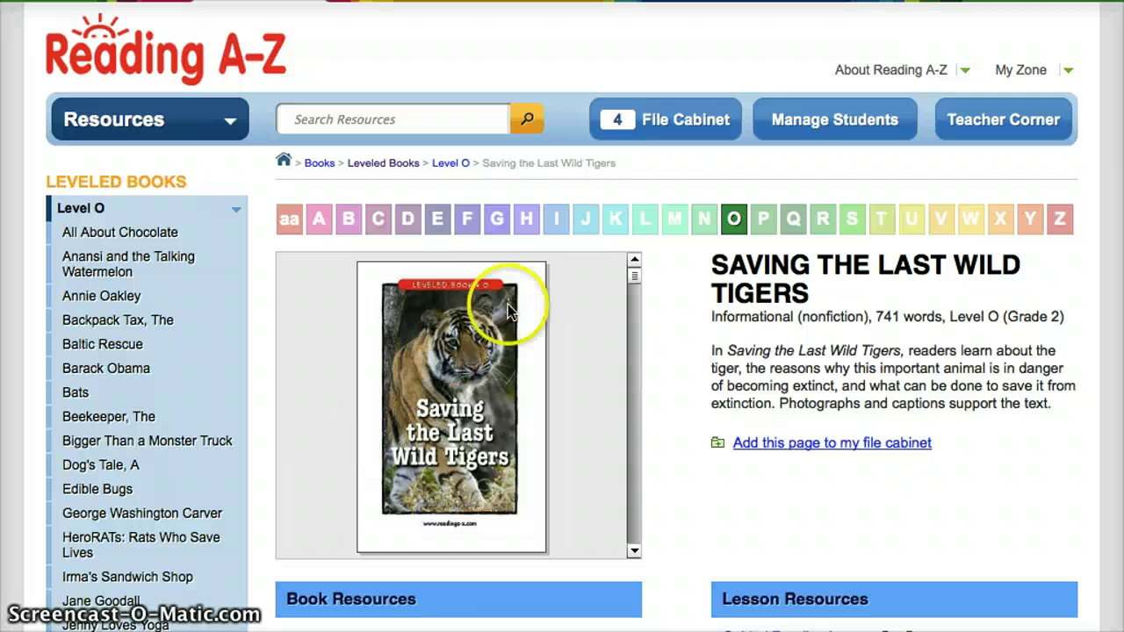
left_click(668, 136)
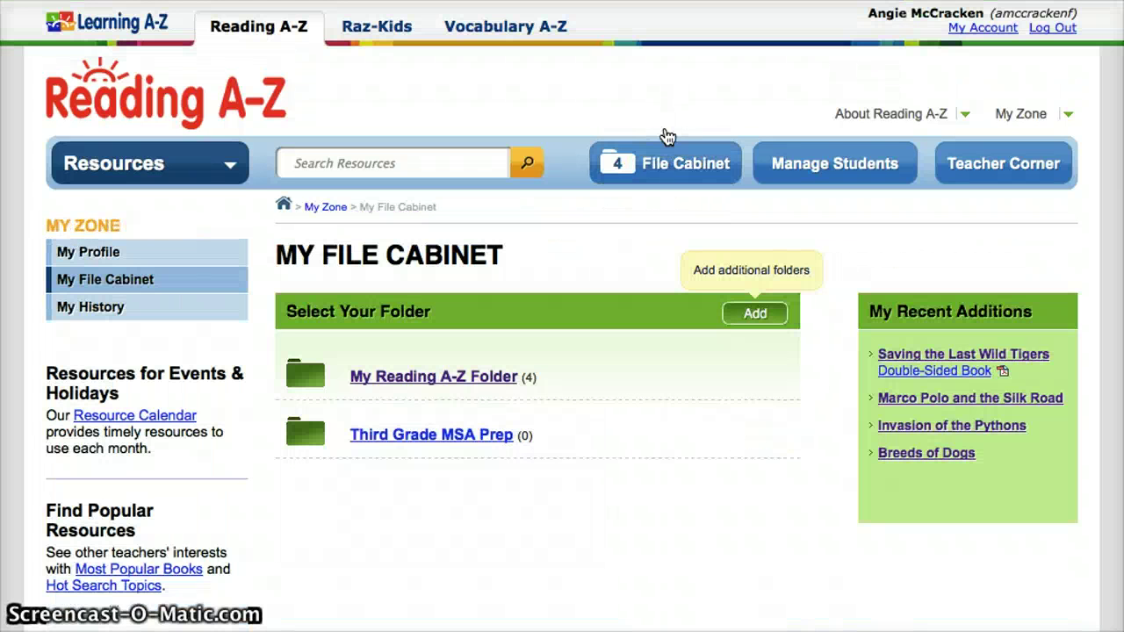
scroll(668, 137, "down", 1)
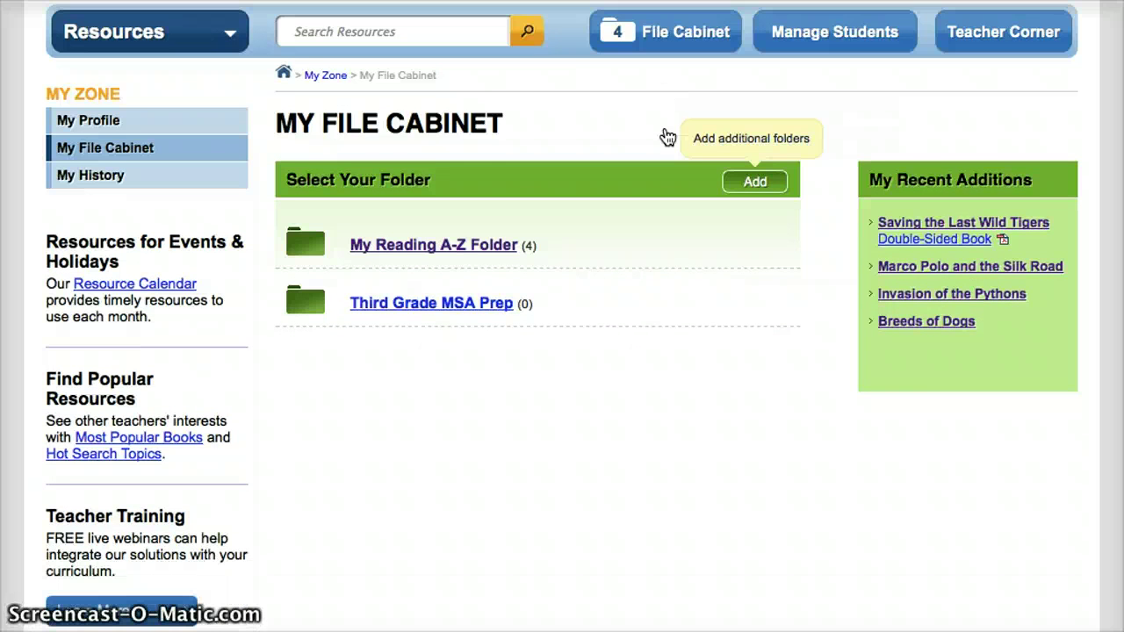
left_click(447, 247)
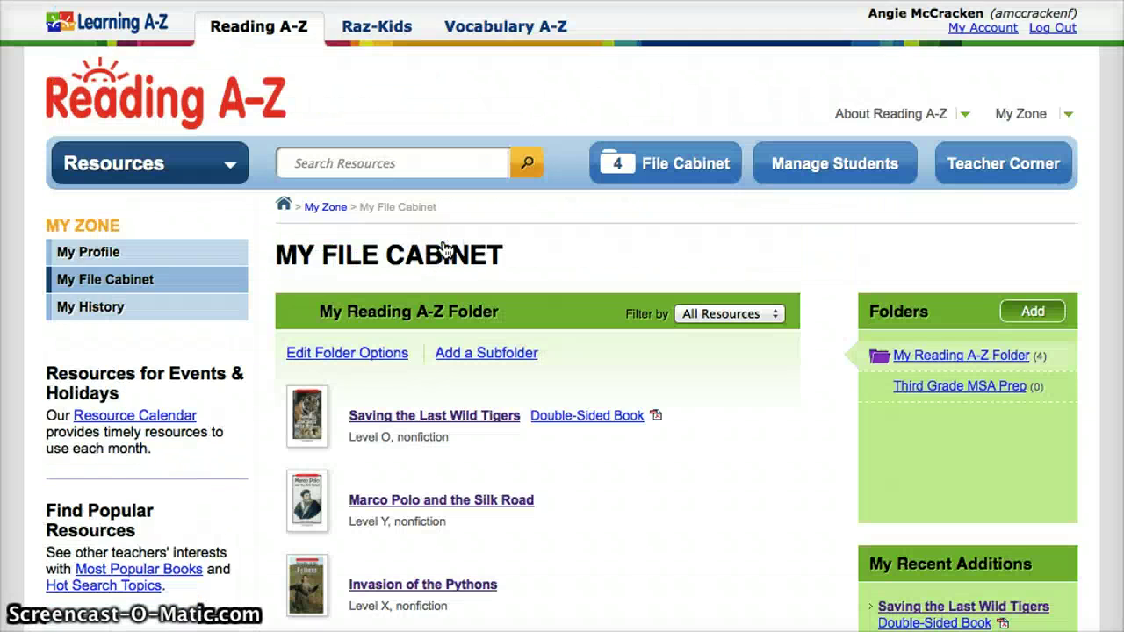
scroll(446, 250, "down", 1)
scroll(446, 250, "down", 2)
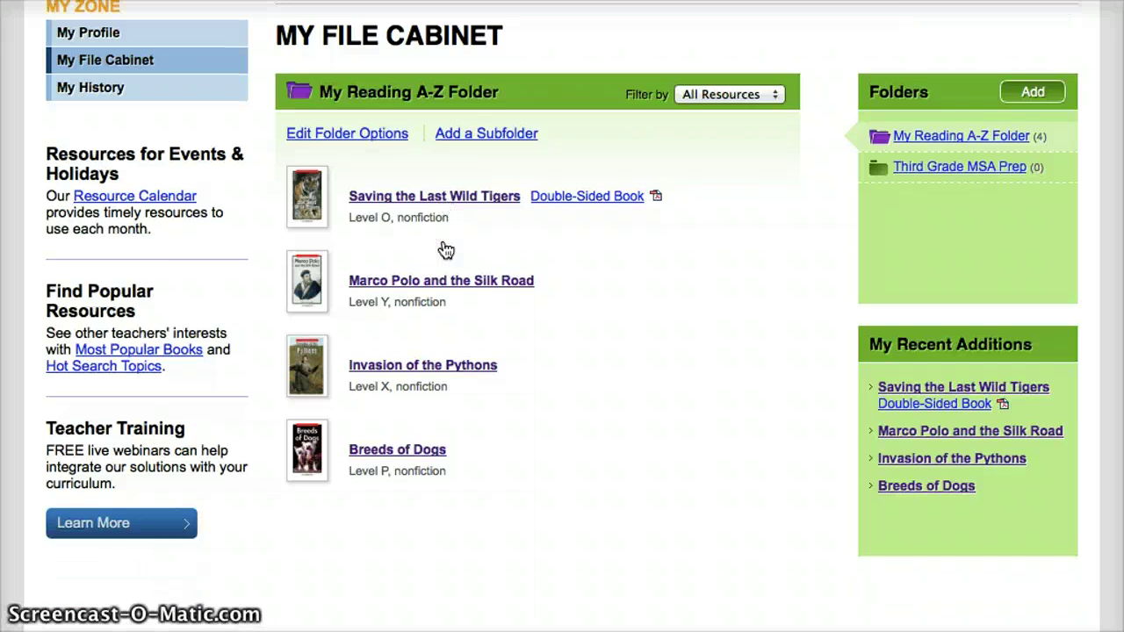
mouse_move(470, 158)
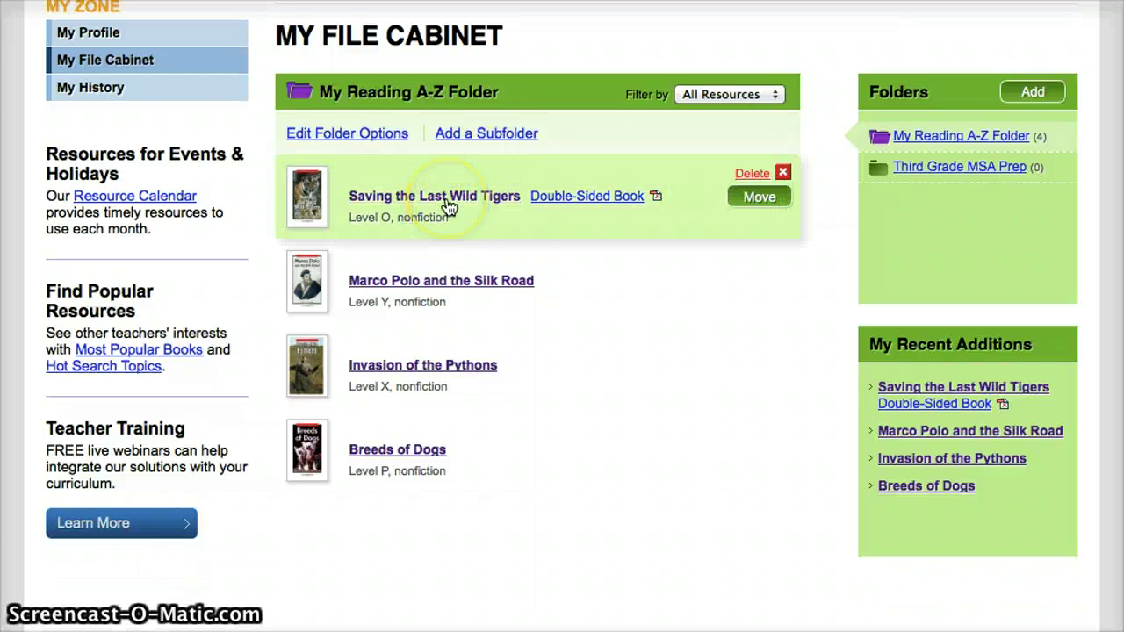
mouse_move(450, 205)
scroll(450, 206, "up", 3)
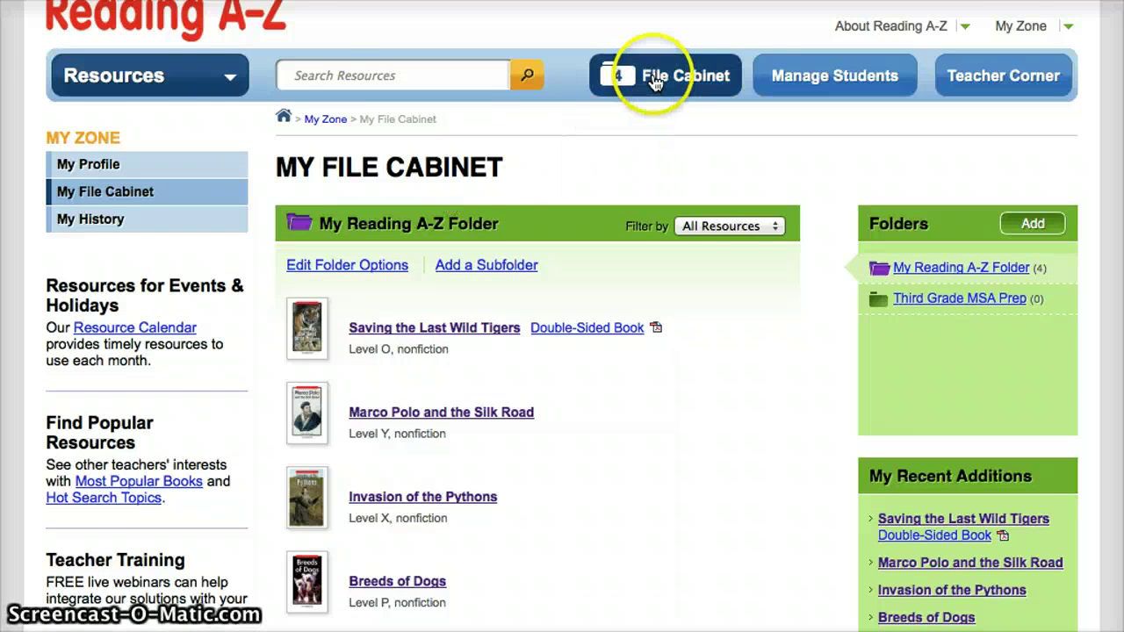
scroll(650, 88, "up", 2)
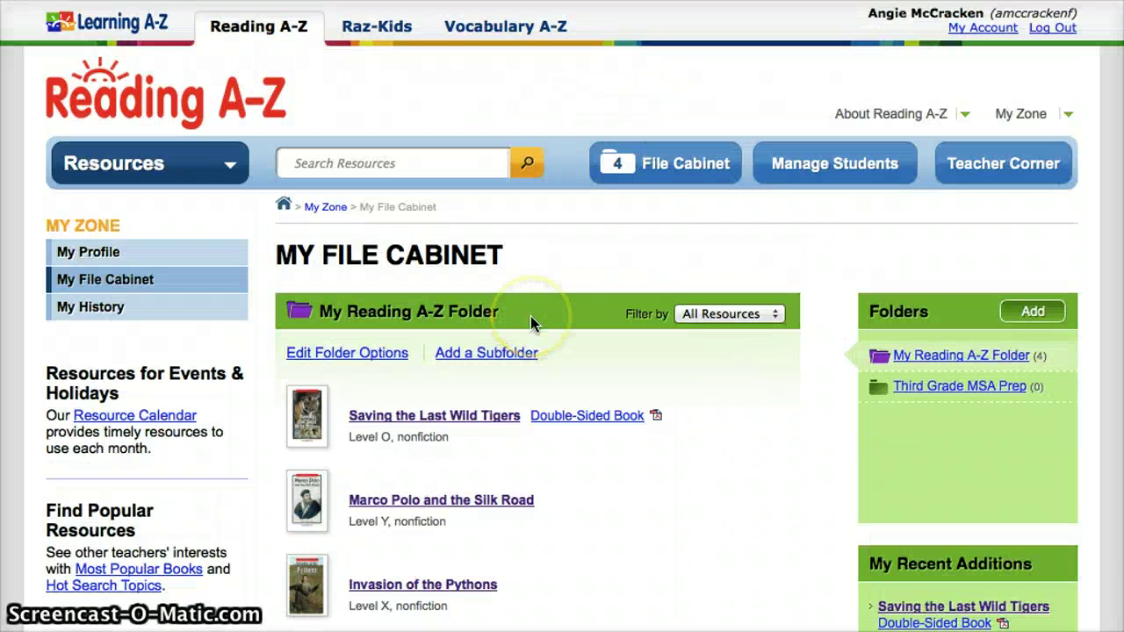
Add a new folder named "Reading Interventions" to the file cabinet.
scroll(530, 324, "down", 3)
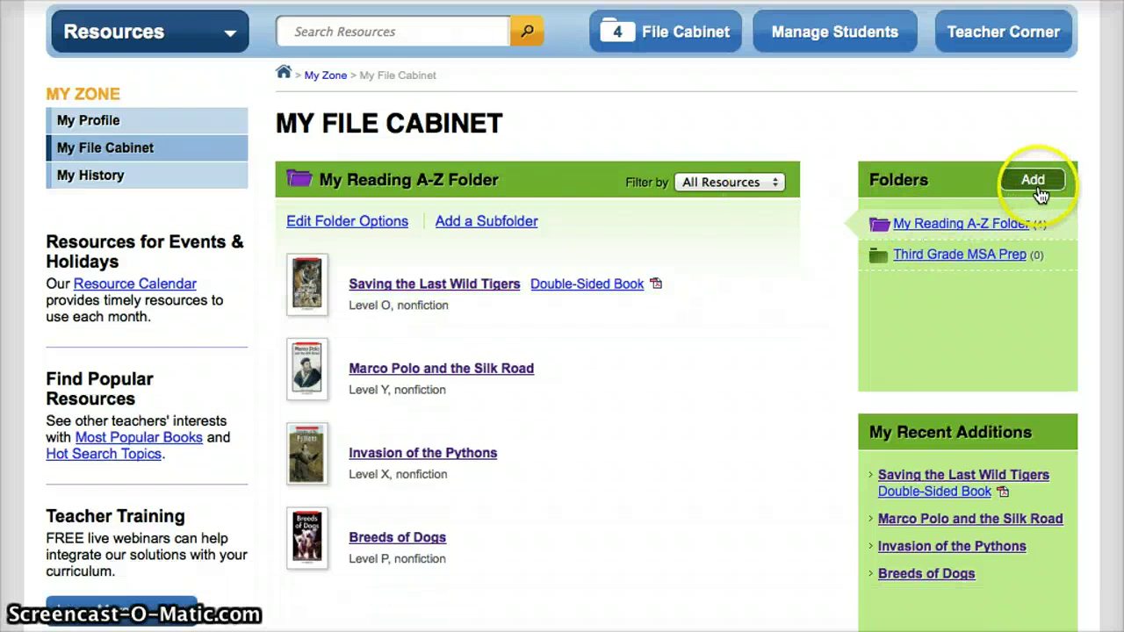
left_click(930, 259)
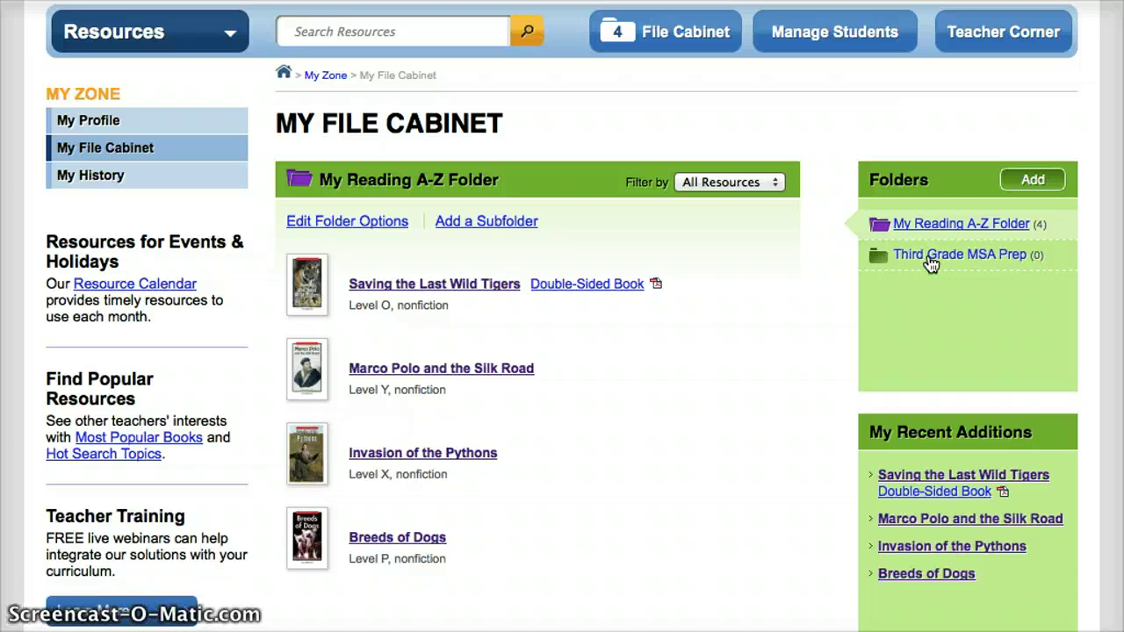
left_click(1051, 186)
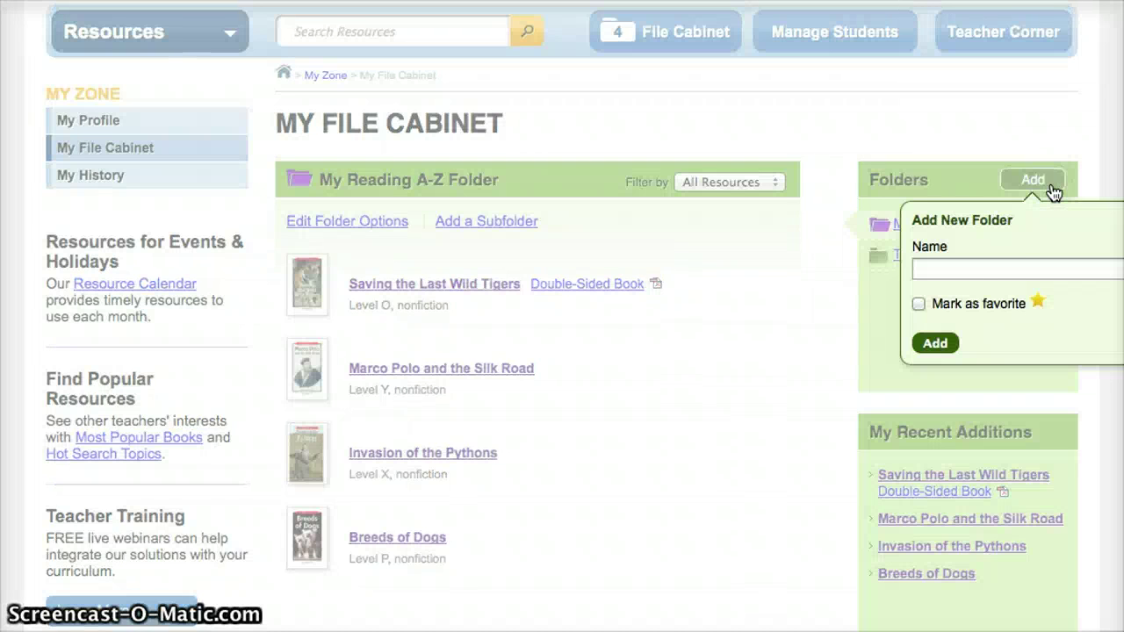
left_click(970, 269)
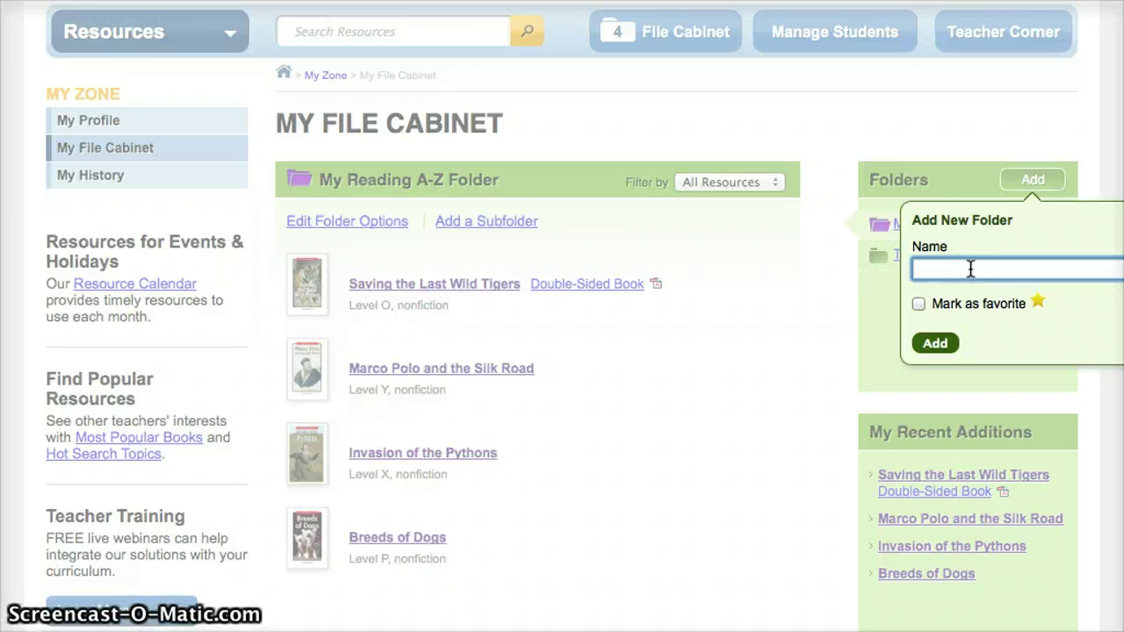
type("Reading In")
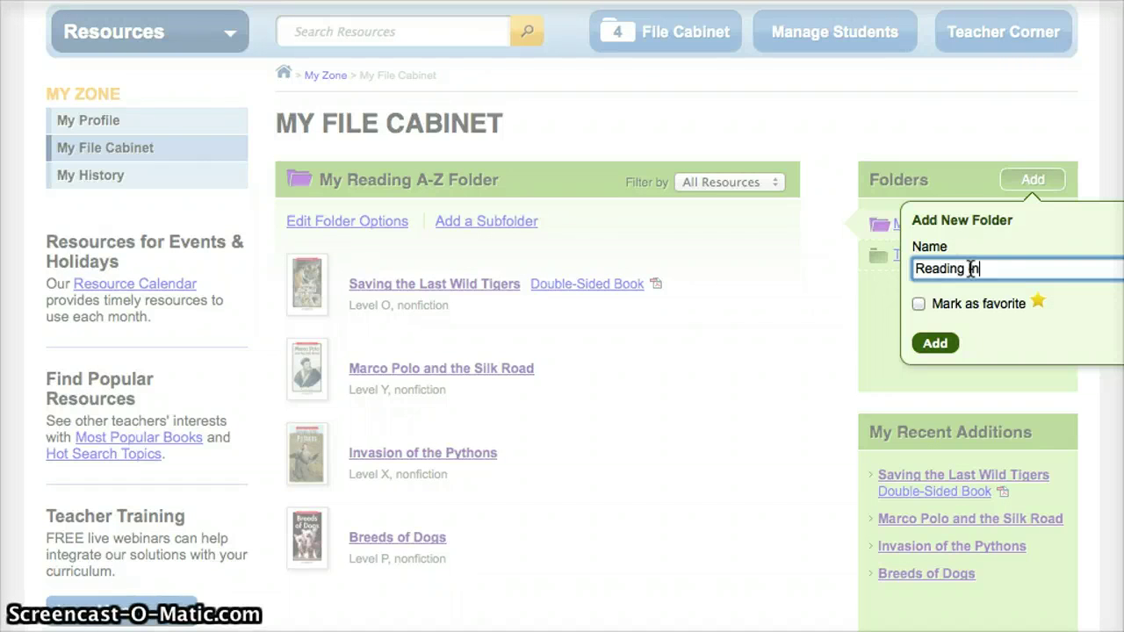
type("terventions")
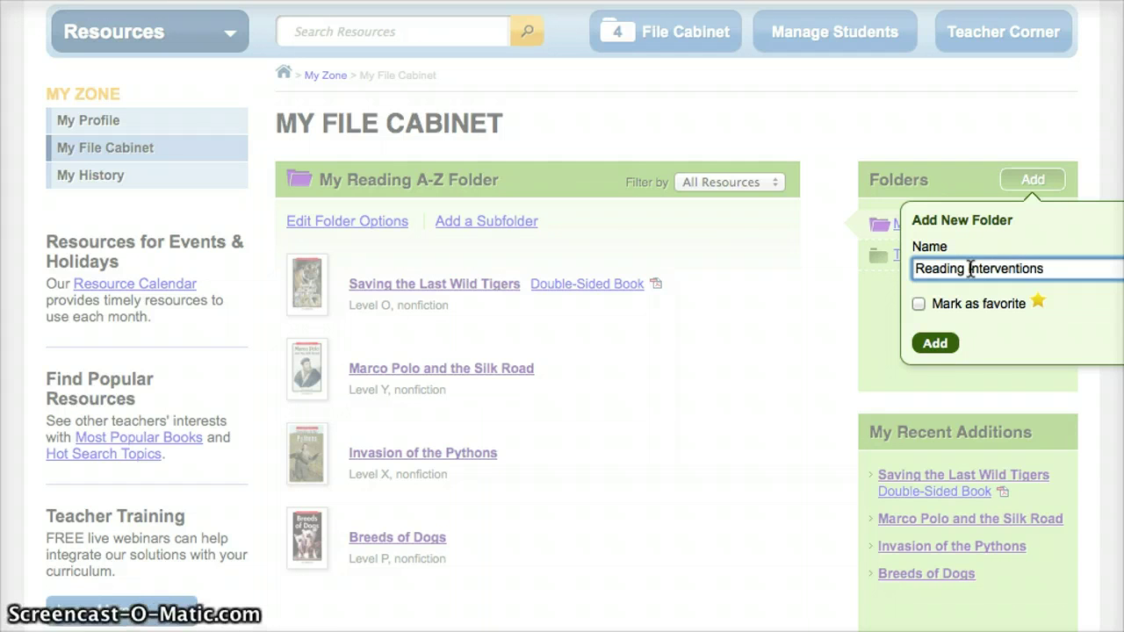
left_click(942, 348)
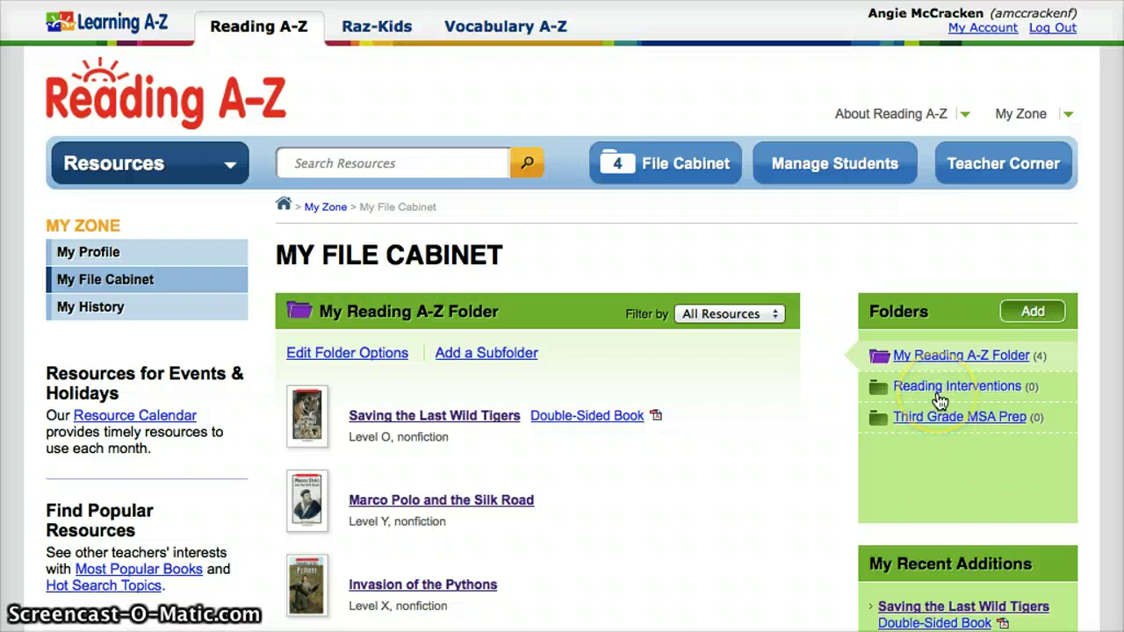
Search the site's resources for "birds" and open the Level I leveled book "Birds" from the results.
left_click(422, 169)
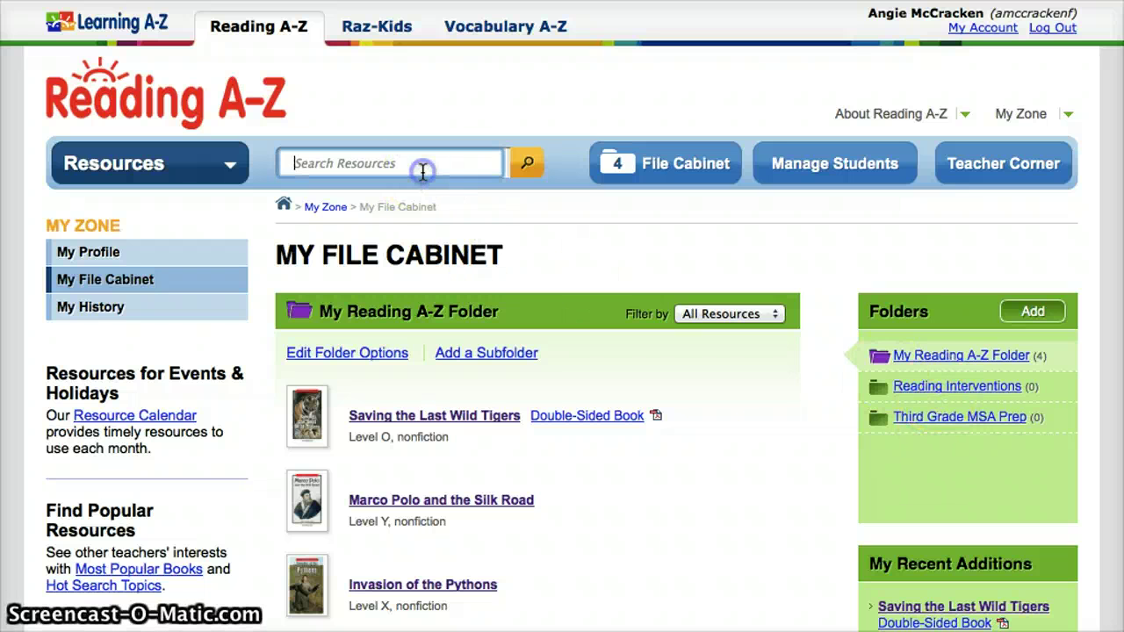
type("birds")
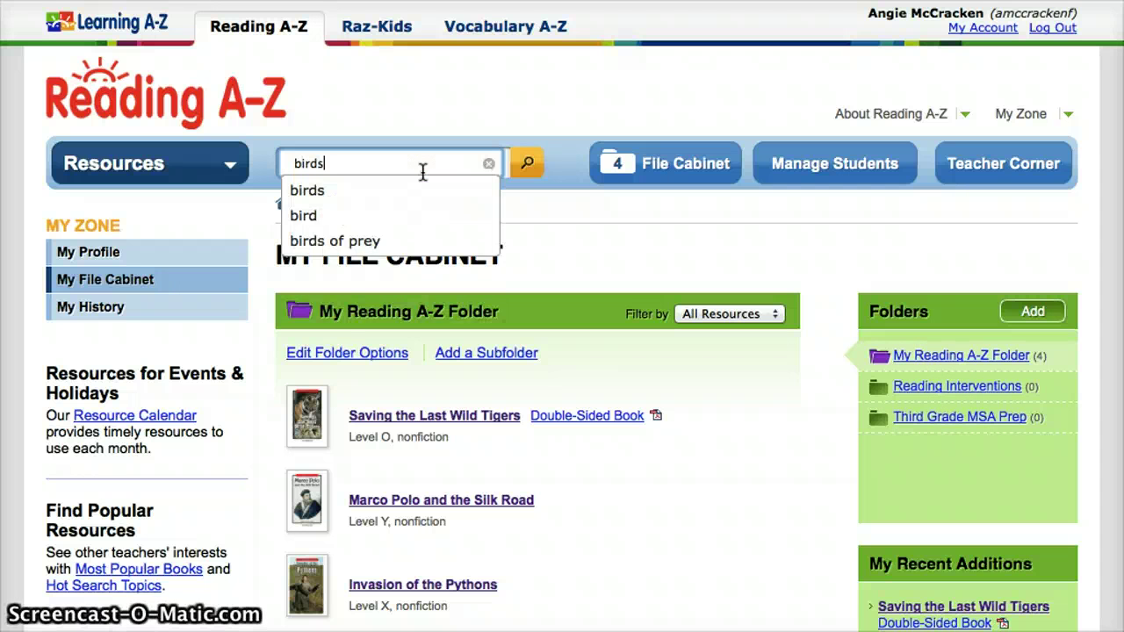
key("Return")
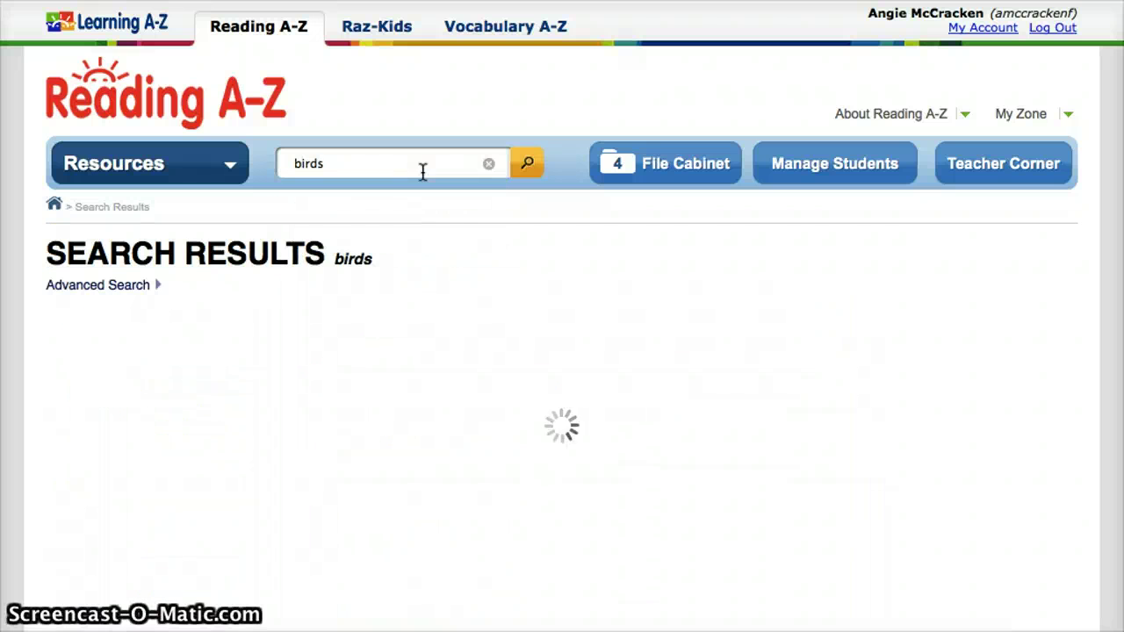
scroll(422, 172, "down", 7)
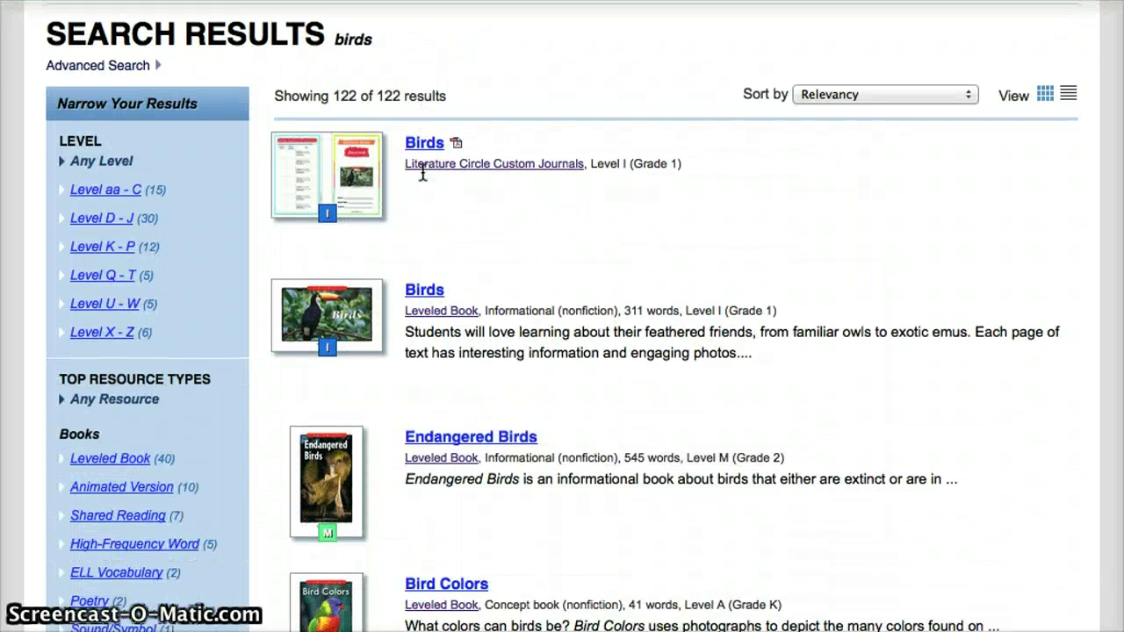
left_click(364, 13)
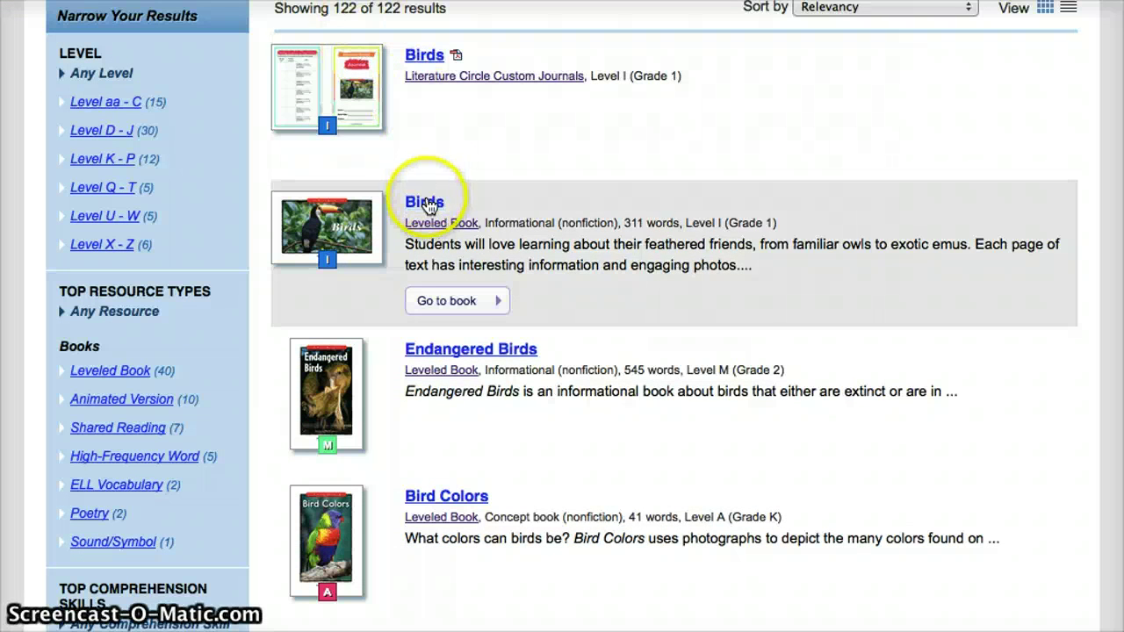
left_click(424, 203)
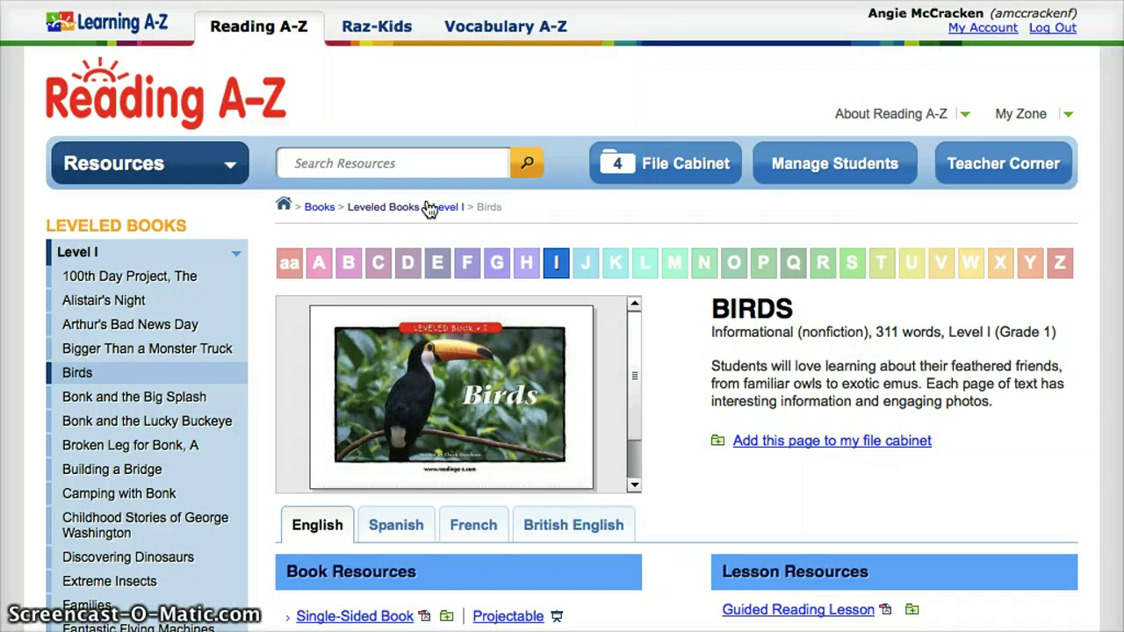
Add the Pocketbook version of "Birds" to the Reading Interventions folder in the file cabinet.
scroll(428, 208, "down", 6)
scroll(428, 208, "down", 1)
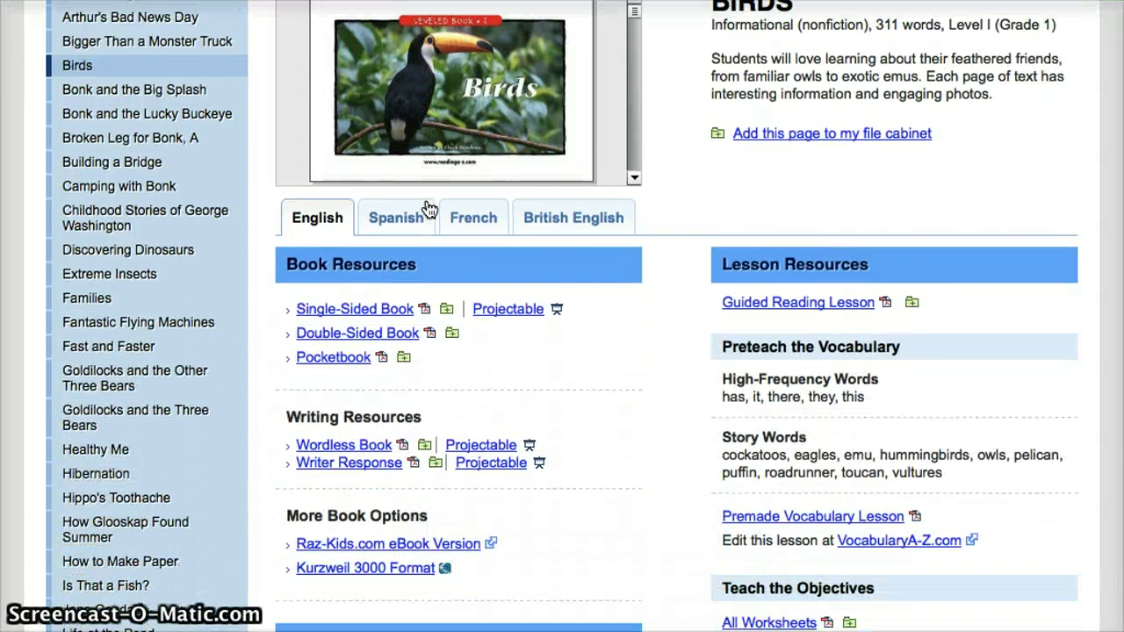
left_click(404, 361)
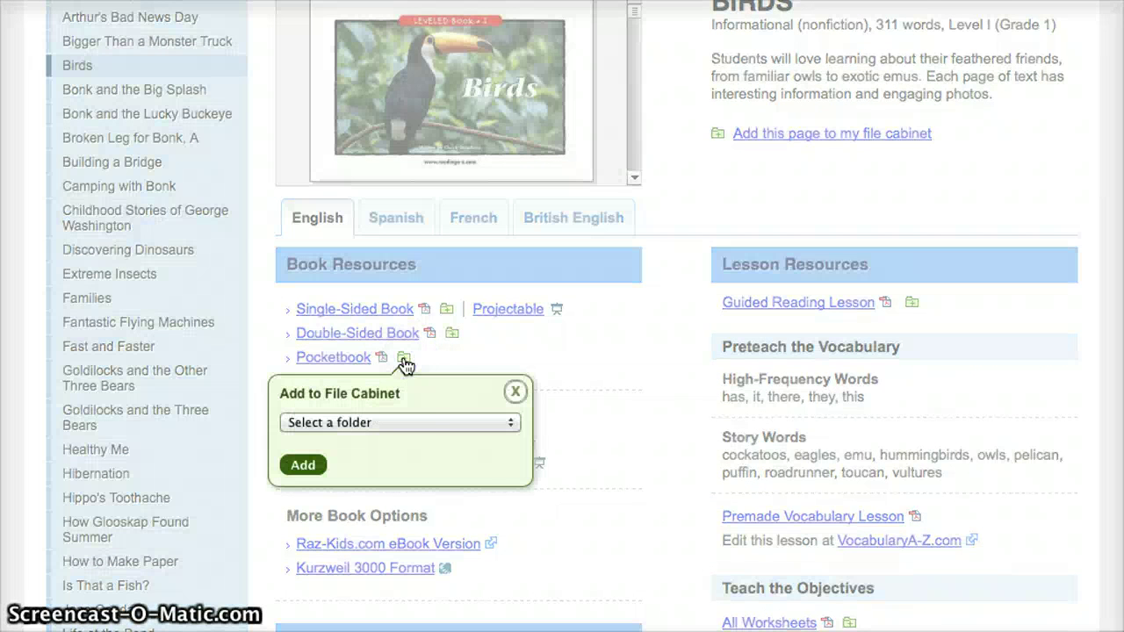
left_click(513, 427)
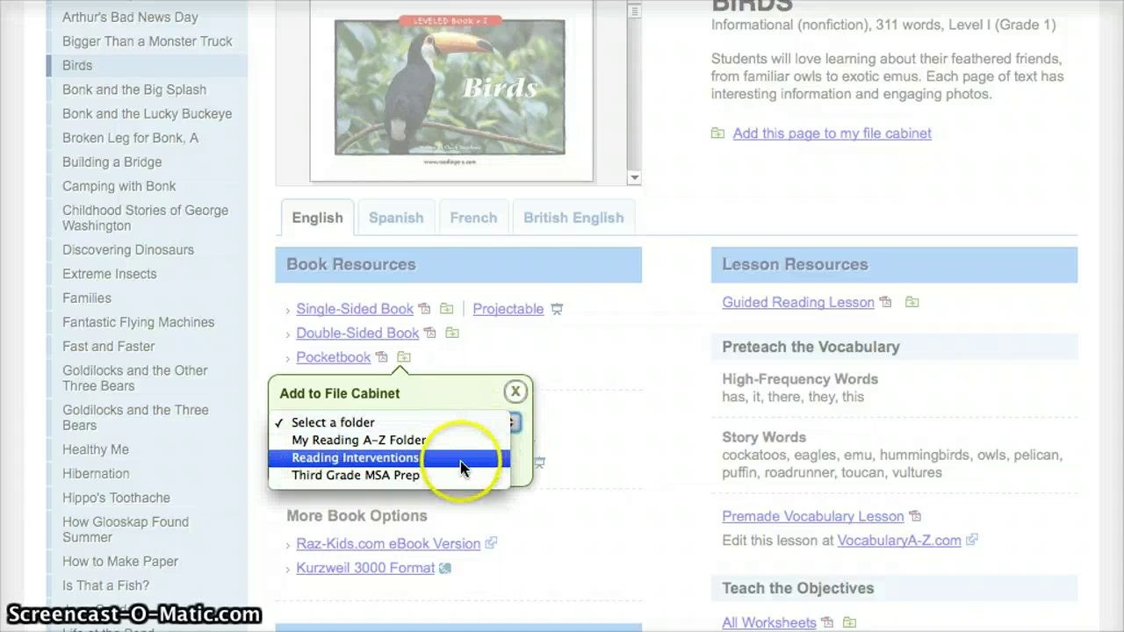
left_click(461, 458)
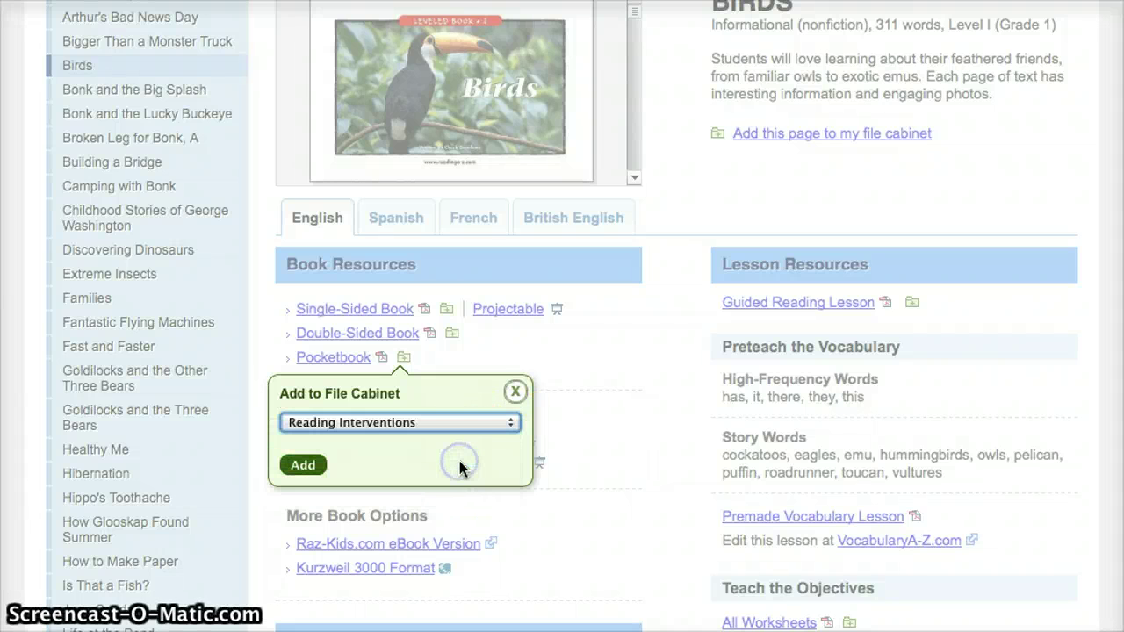
left_click(301, 466)
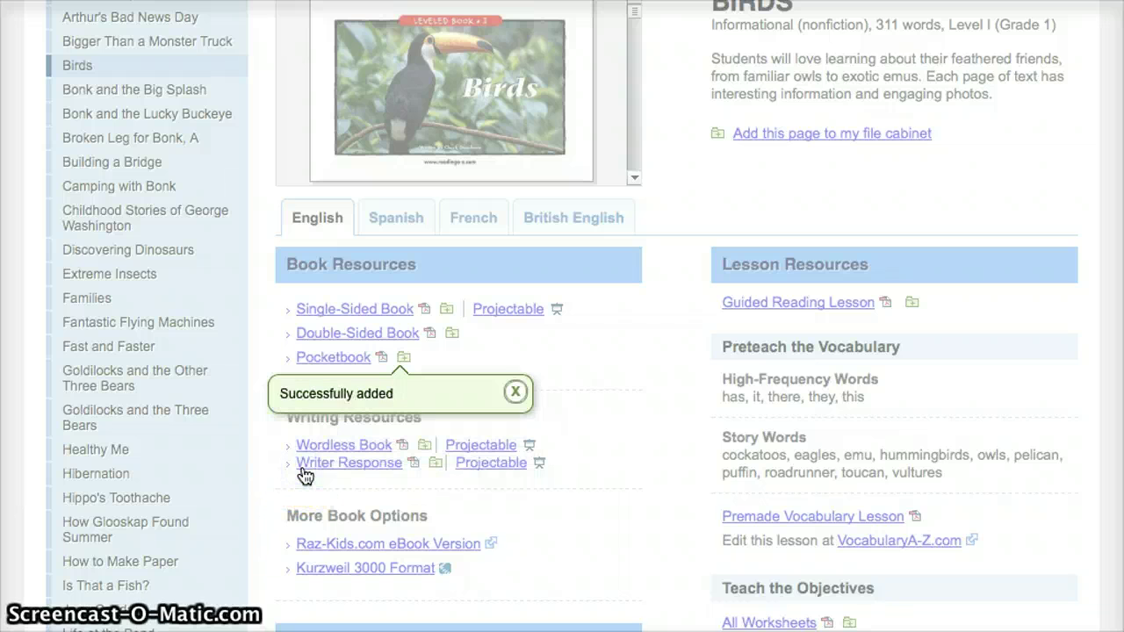
Open the Reading Interventions folder in the file cabinet and check its entry for "Birds".
scroll(305, 475, "up", 5)
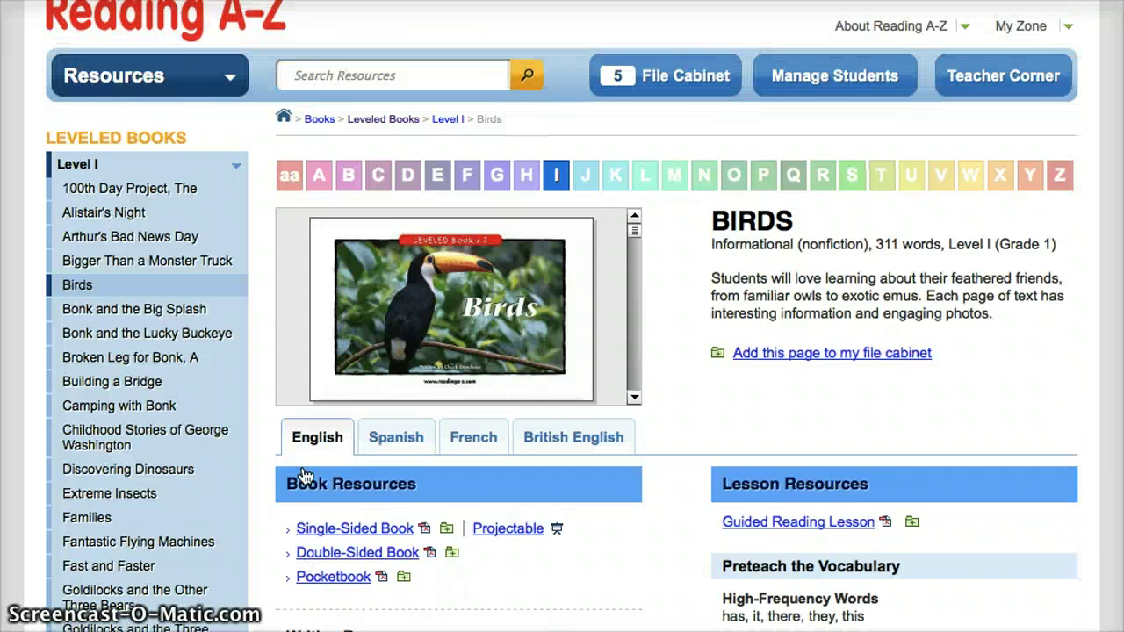
left_click(689, 100)
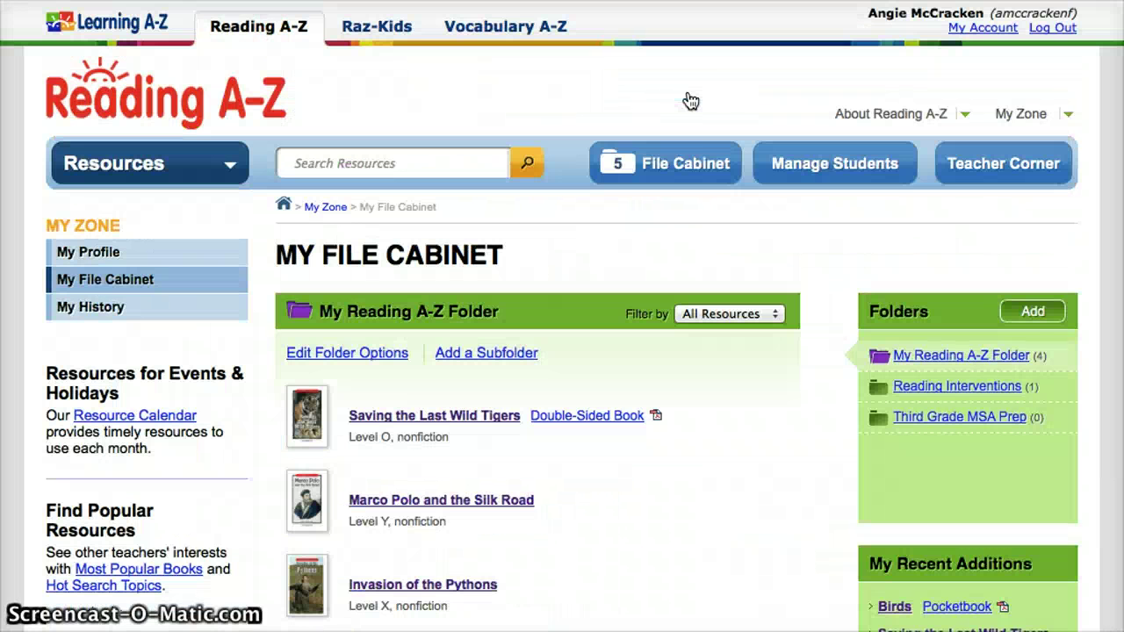
mouse_move(830, 176)
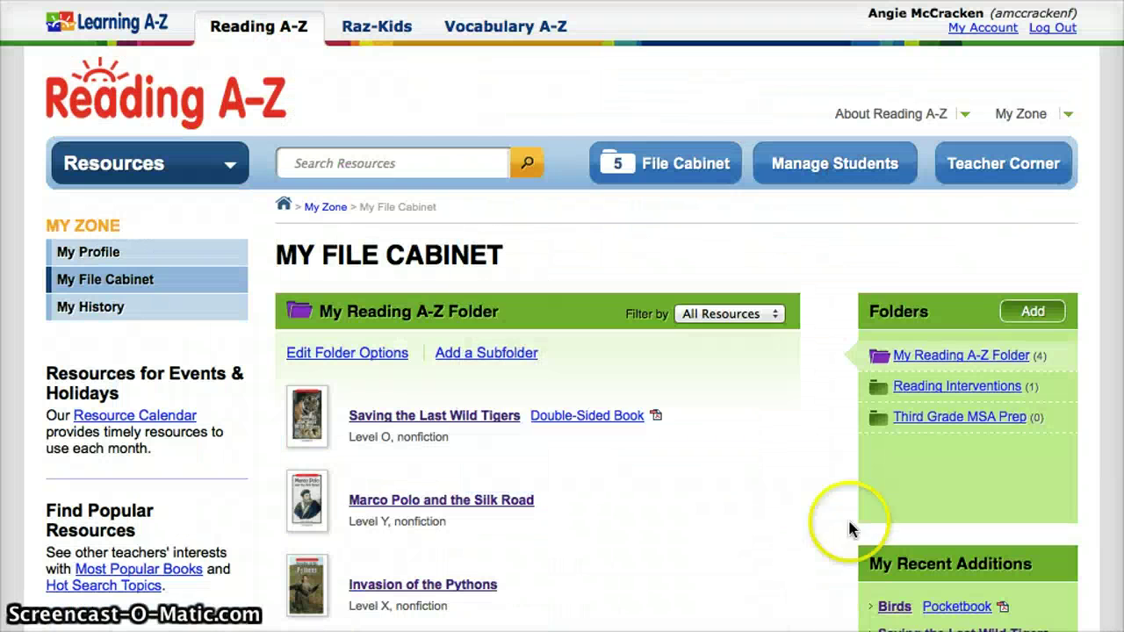
left_click(971, 397)
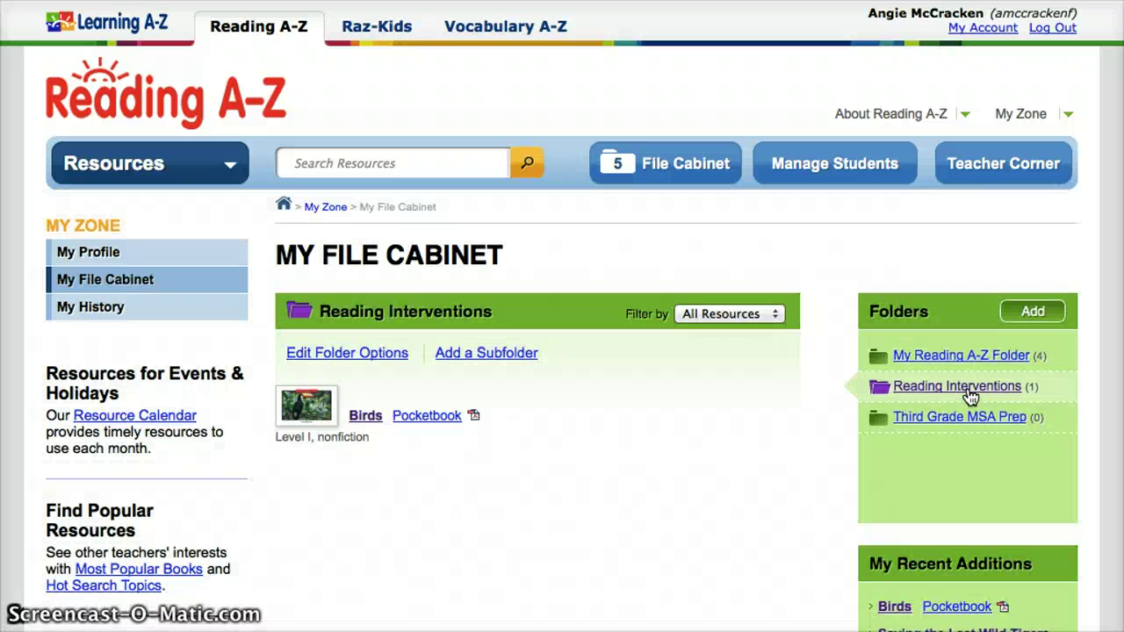
mouse_move(364, 430)
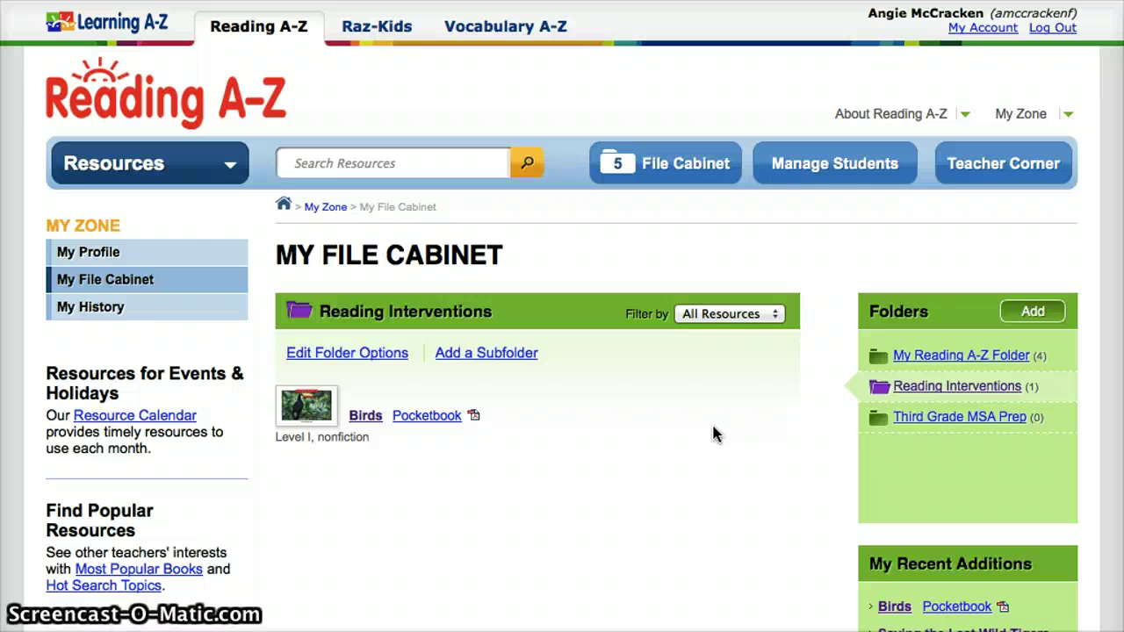
Open the page of the fourth student listed under My Students and review the overview, including the last five books read.
left_click(826, 167)
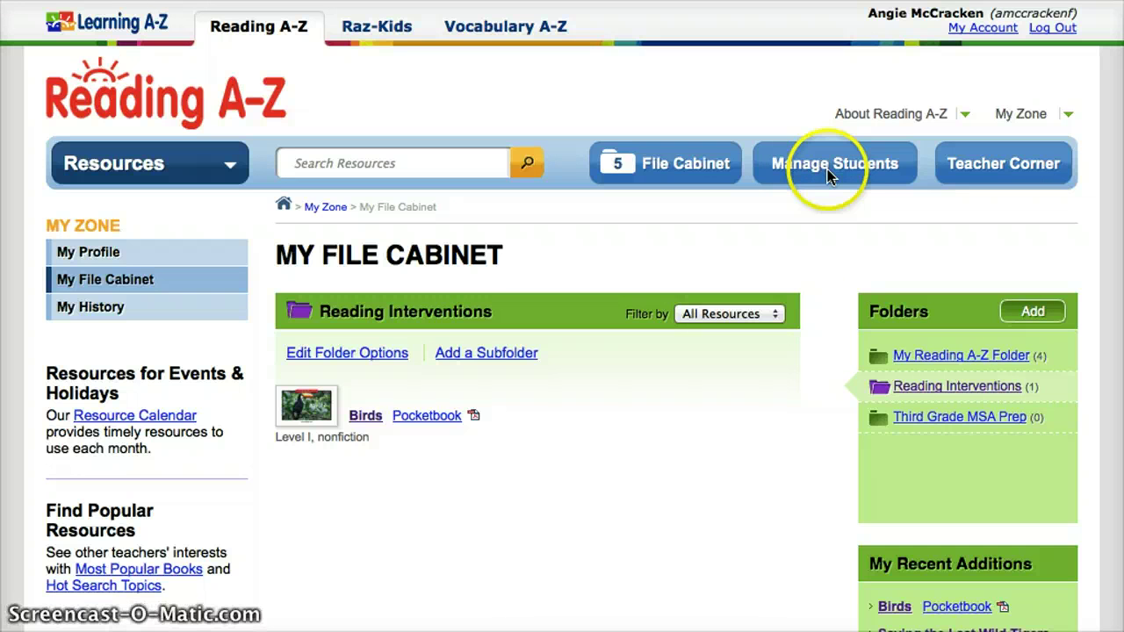
left_click(828, 167)
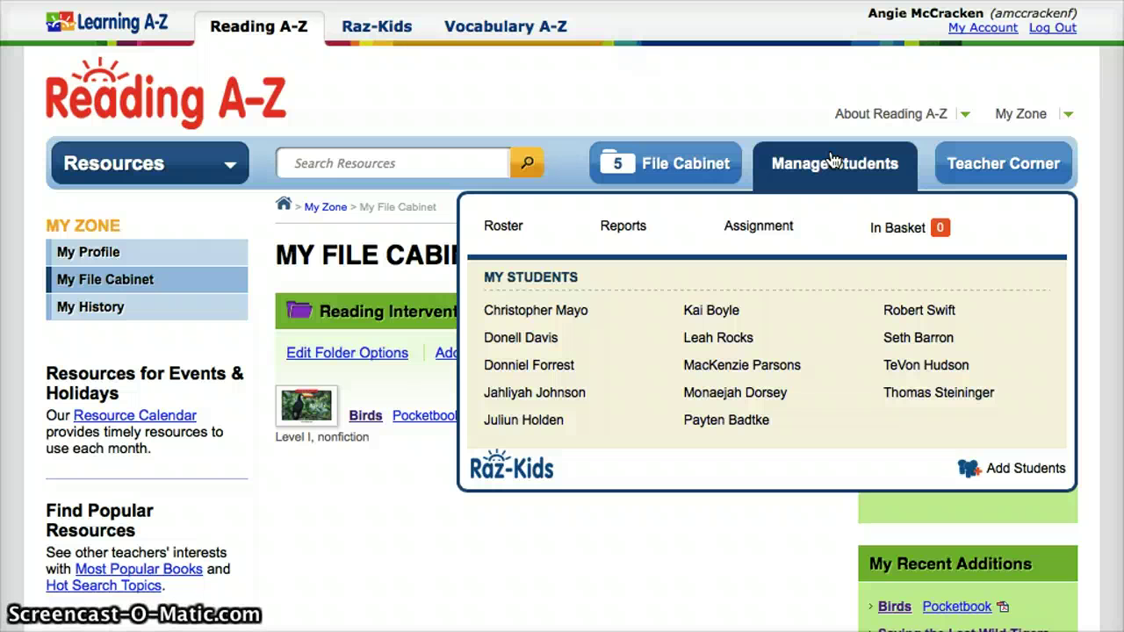
left_click(835, 166)
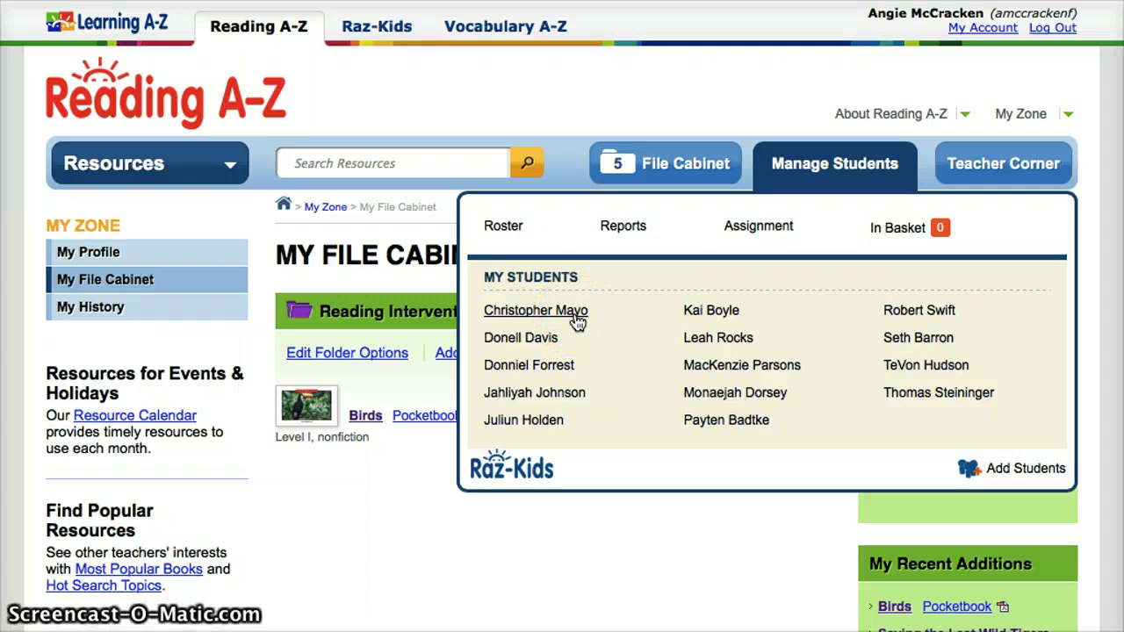
left_click(534, 395)
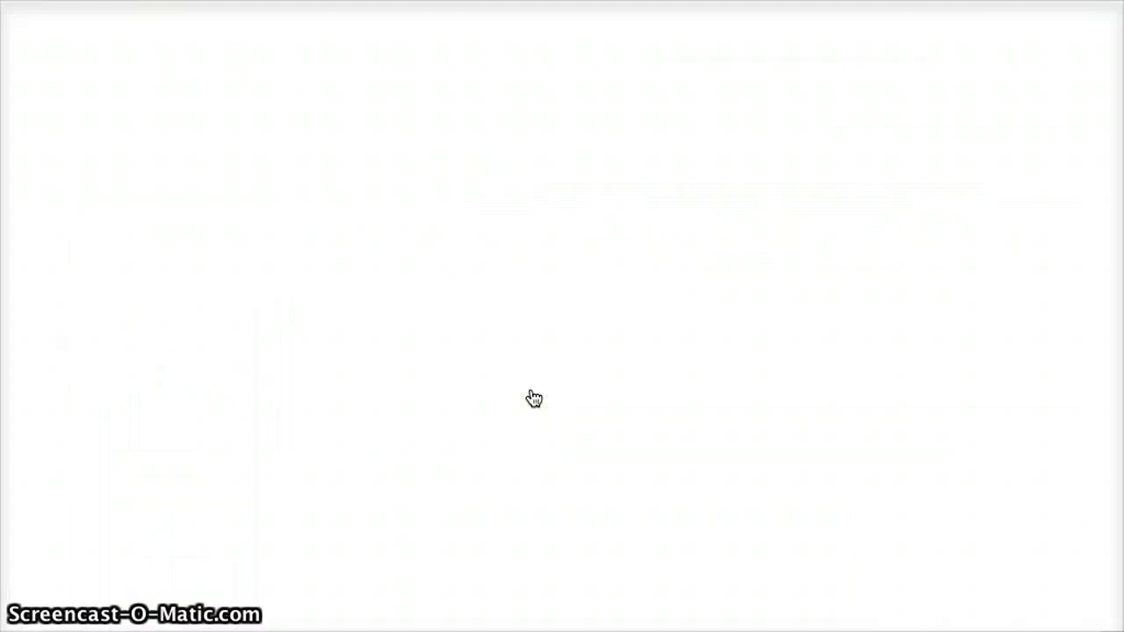
scroll(534, 398, "down", 3)
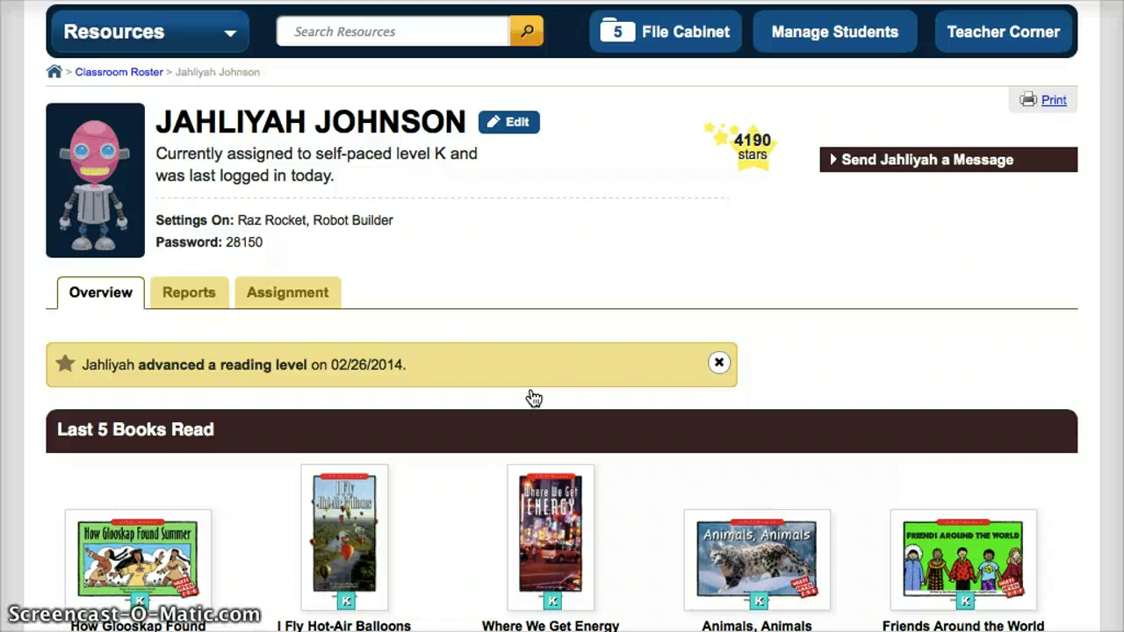
scroll(534, 398, "down", 1)
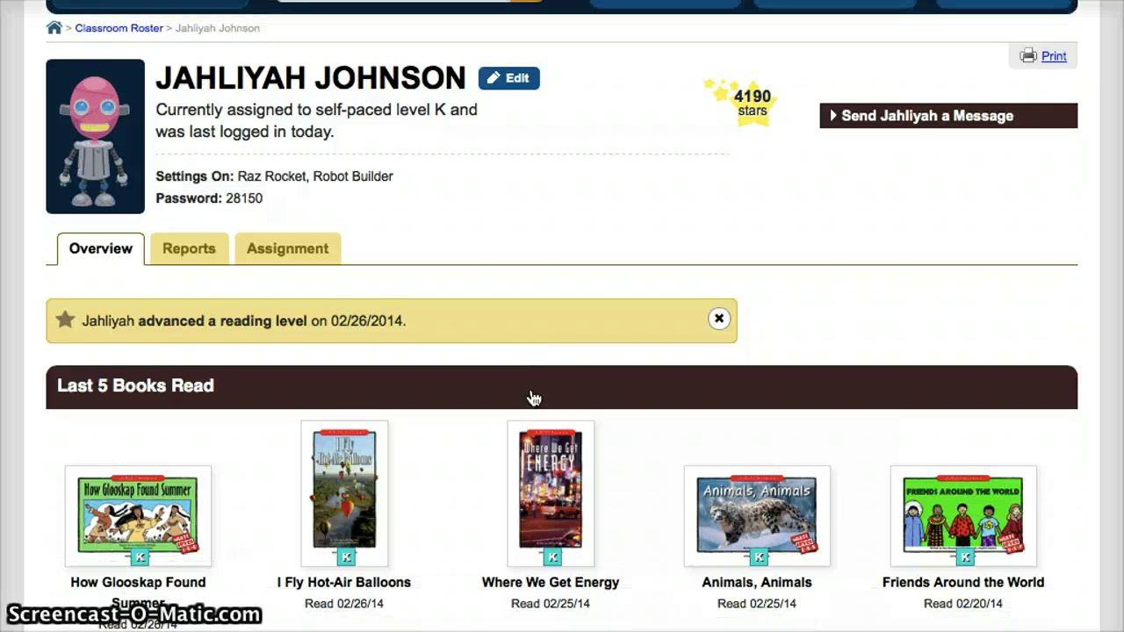
scroll(534, 398, "down", 2)
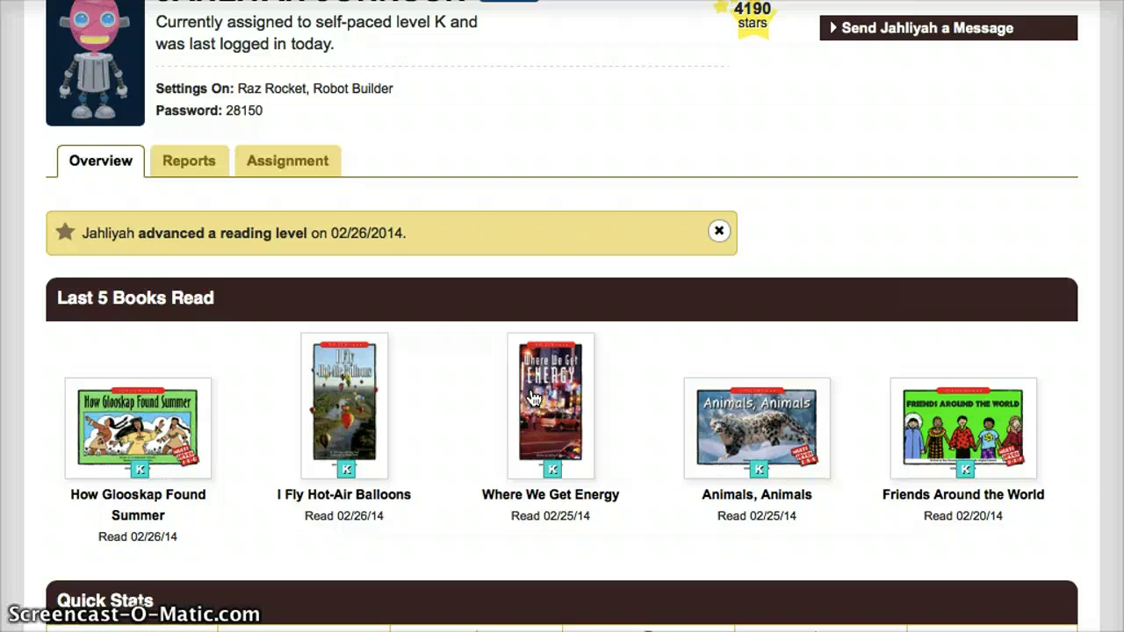
scroll(532, 398, "up", 3)
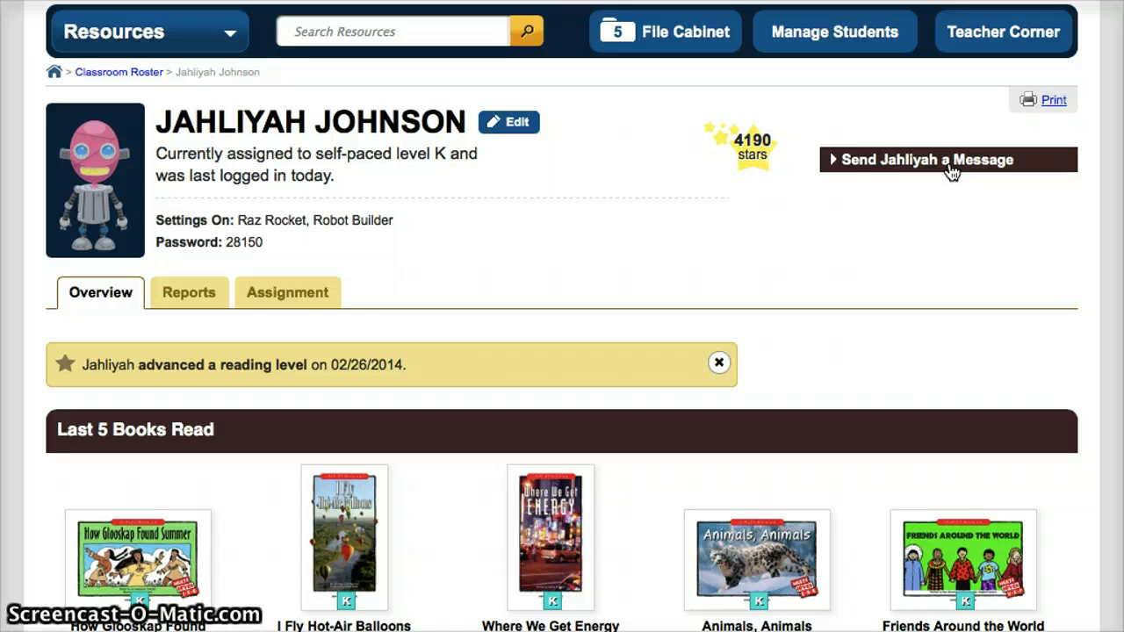
Open the student's reports and review the Activity report with its quiz and reading entries.
left_click(201, 292)
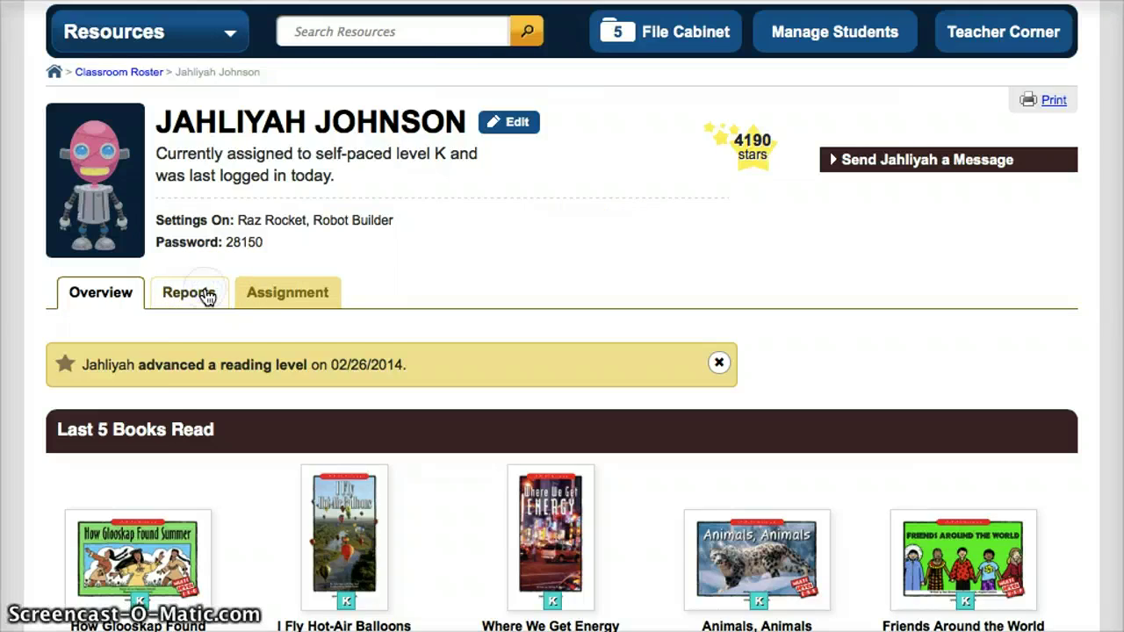
scroll(208, 297, "down", 3)
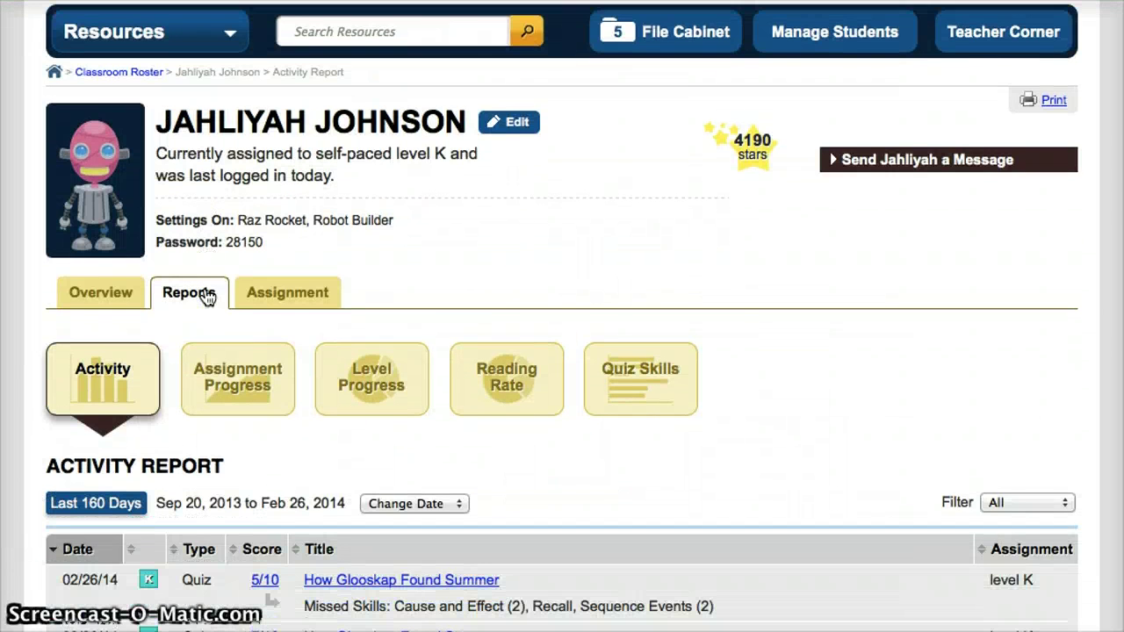
scroll(207, 297, "down", 4)
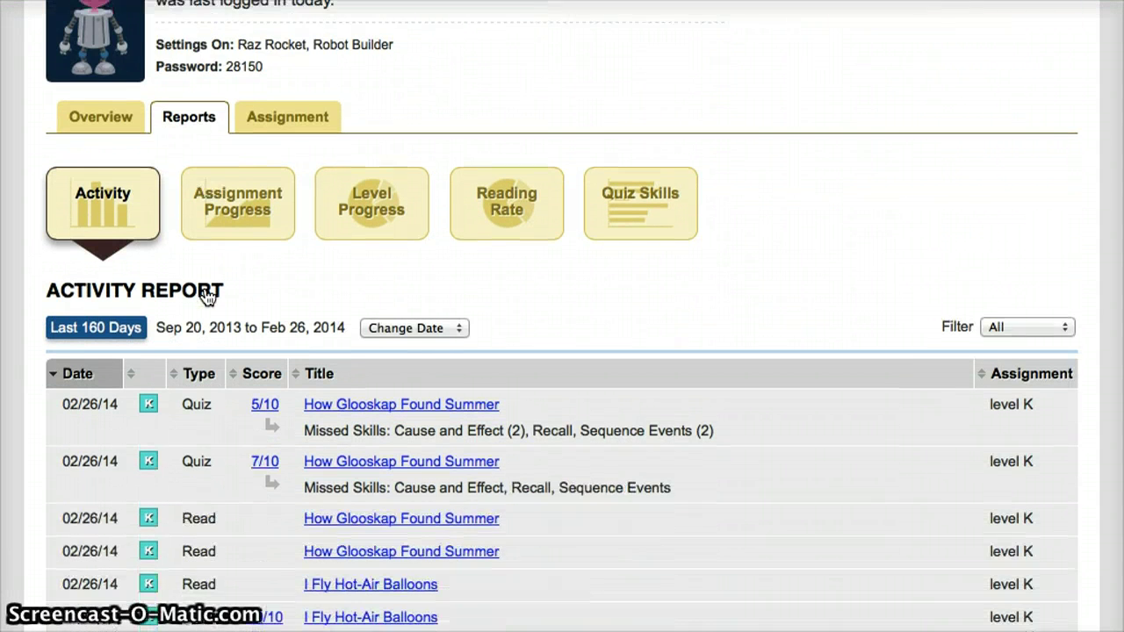
Open the student's Assignment Progress report and review the listen, read, quiz and high score entries for each Level K book.
left_click(261, 222)
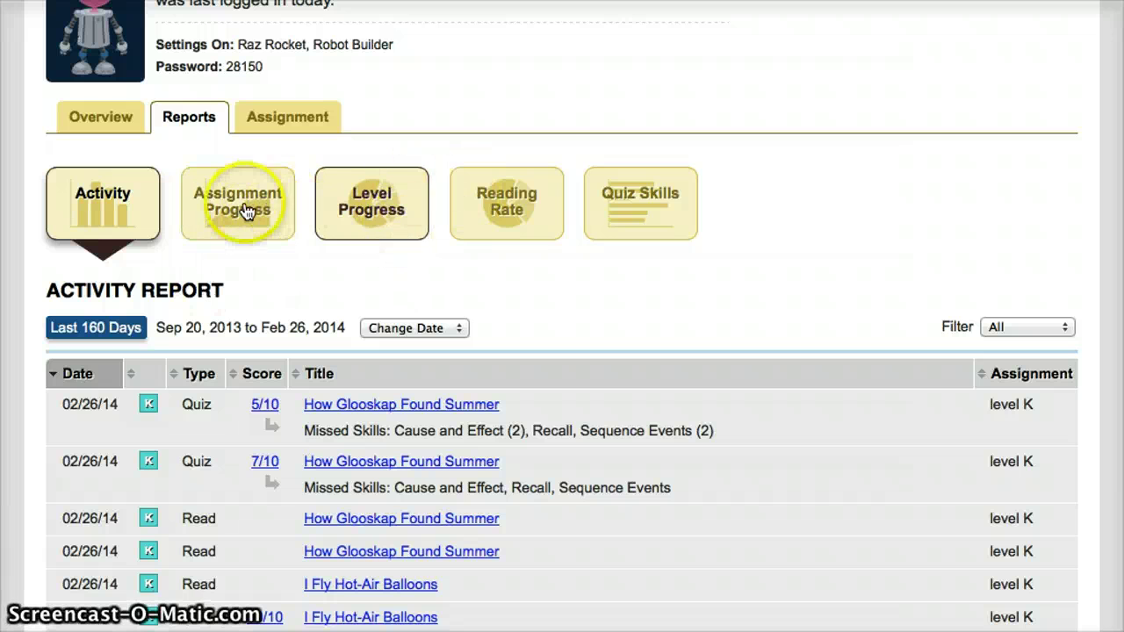
left_click(243, 211)
scroll(245, 211, "down", 5)
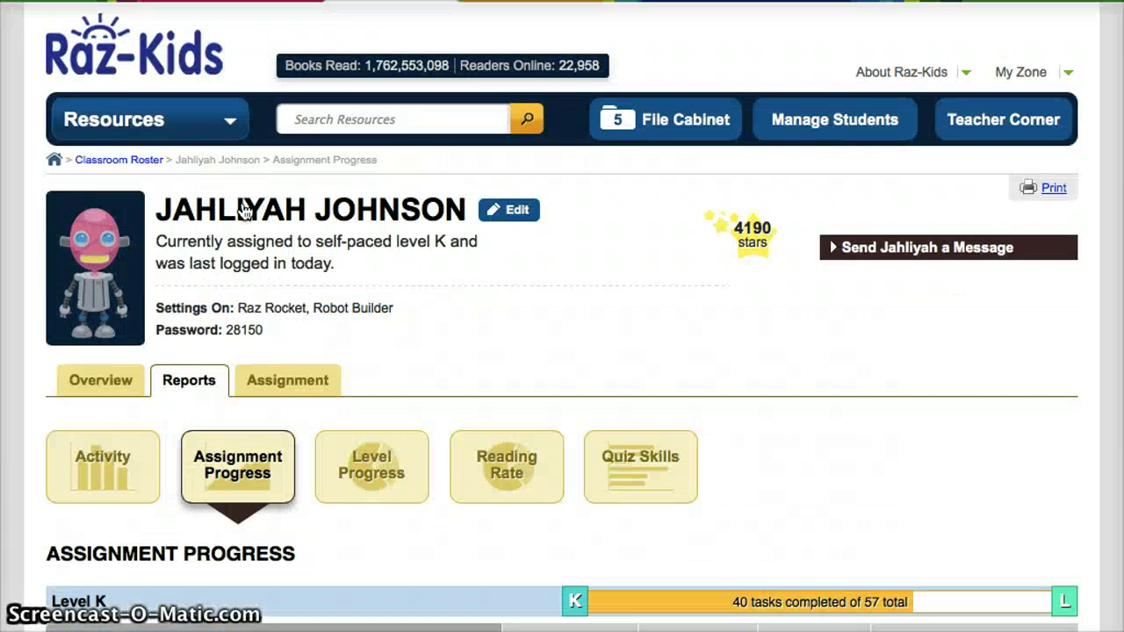
scroll(244, 210, "down", 5)
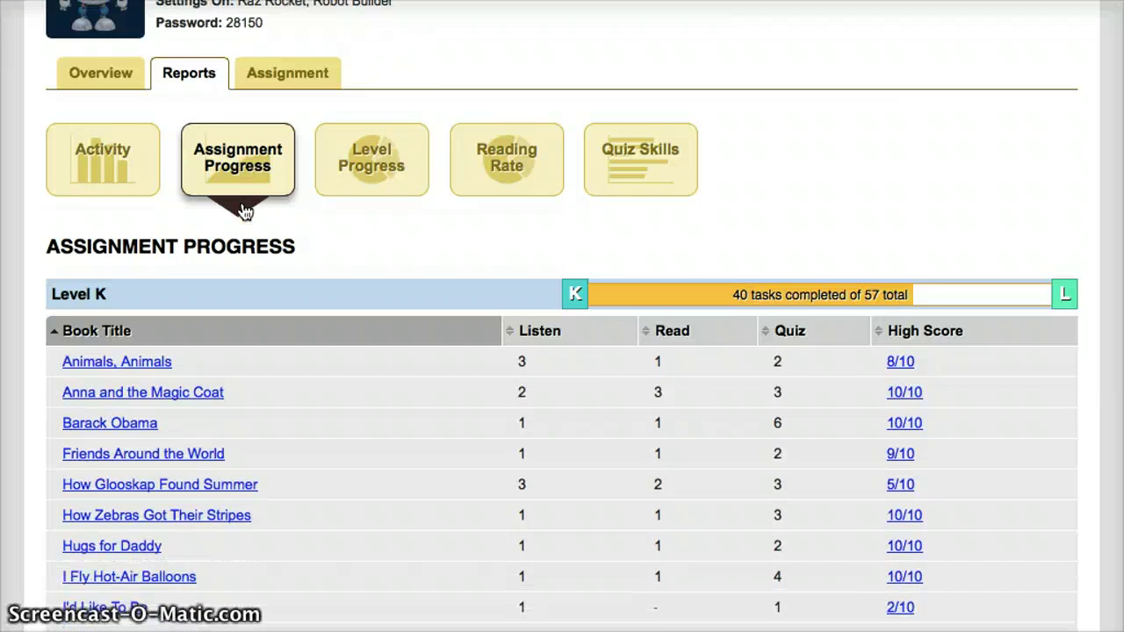
scroll(245, 211, "down", 3)
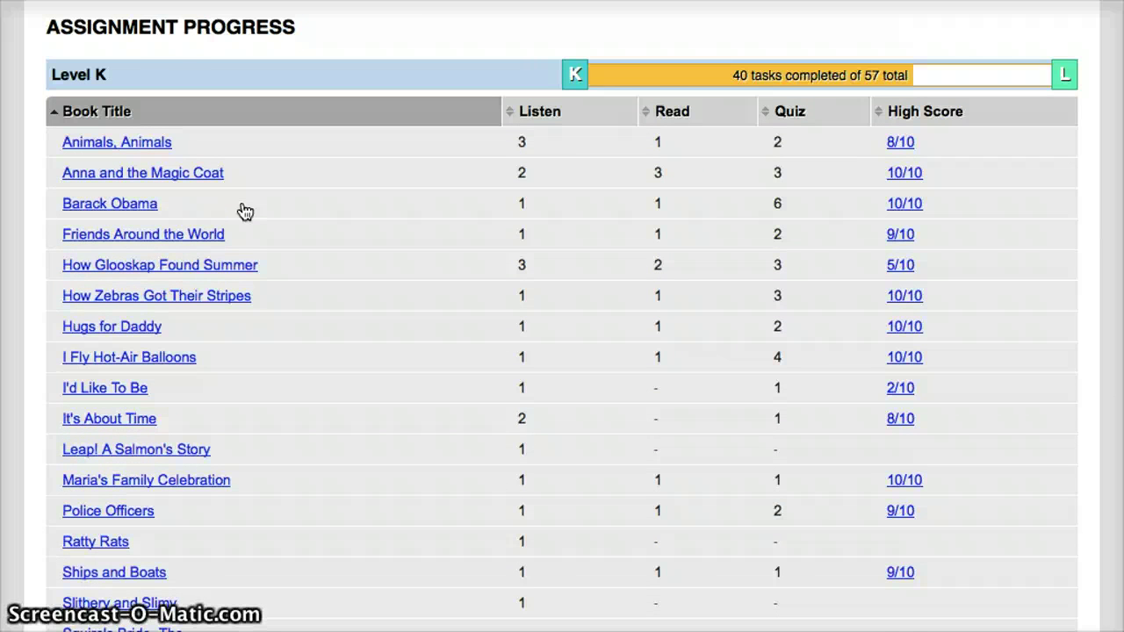
scroll(245, 210, "up", 5)
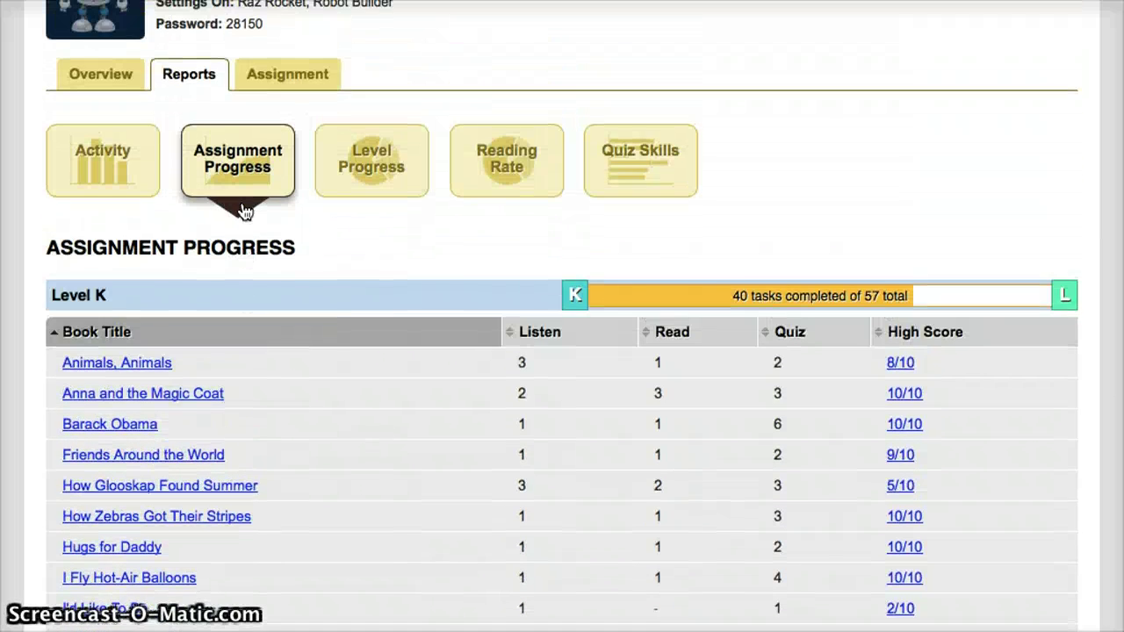
scroll(244, 211, "up", 5)
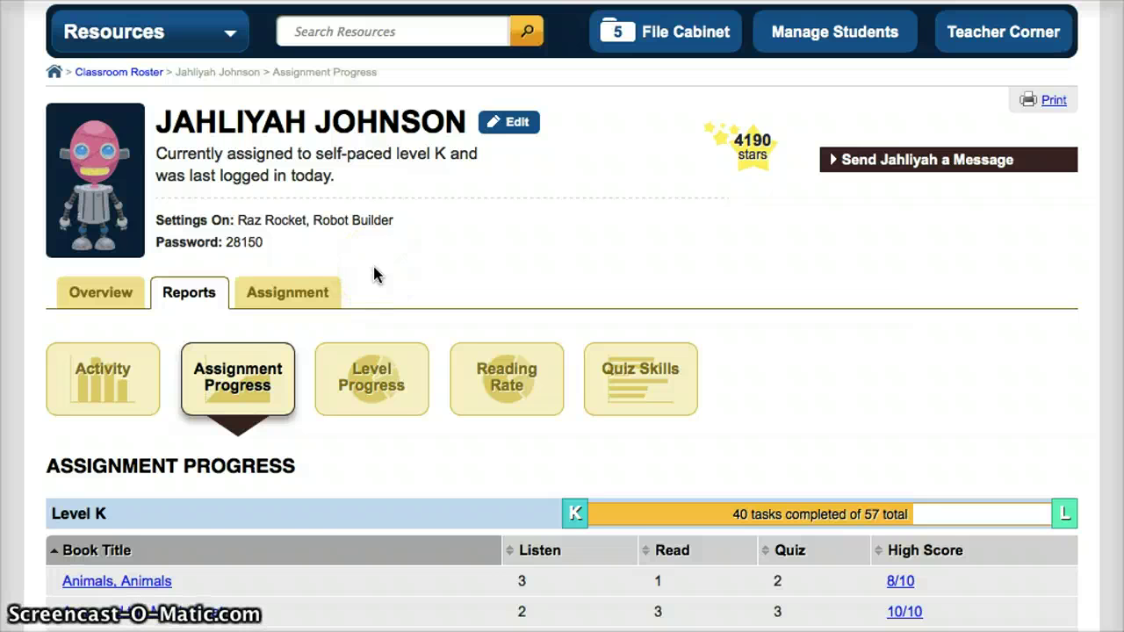
Open the student's Assignment page and review the self-paced level choices, the assessment option and the custom assignment option.
left_click(284, 296)
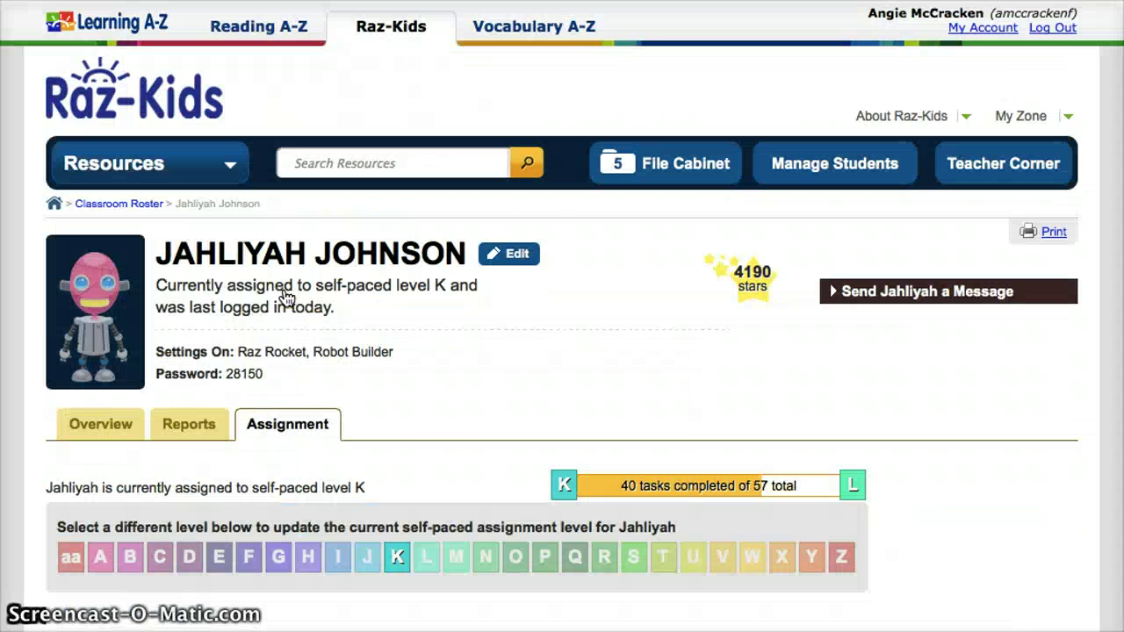
scroll(283, 297, "down", 5)
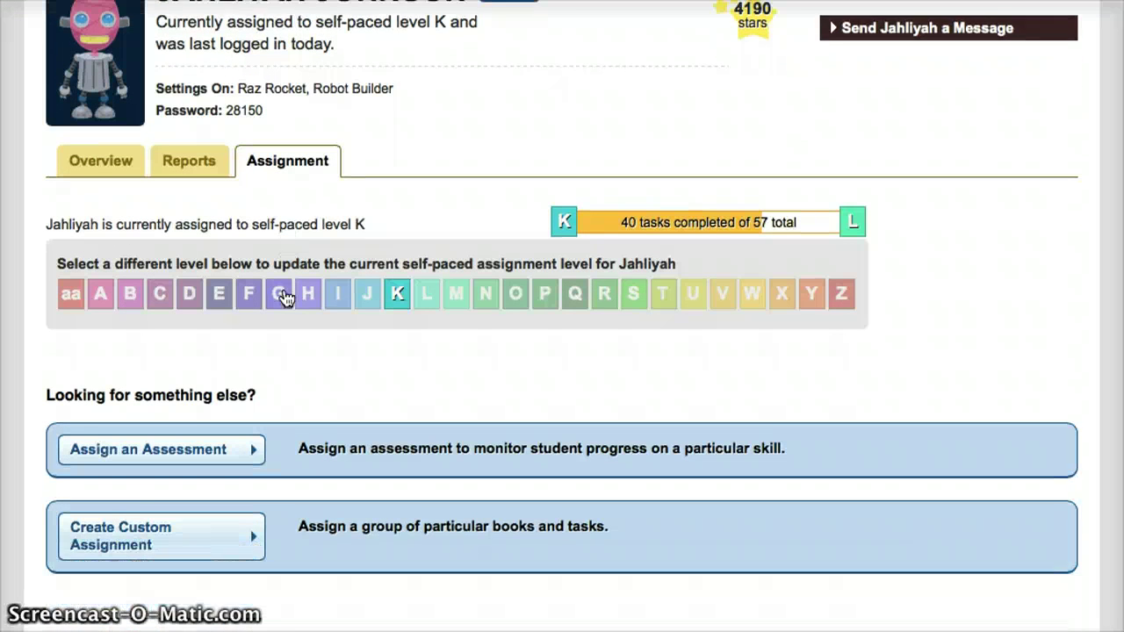
scroll(284, 297, "down", 2)
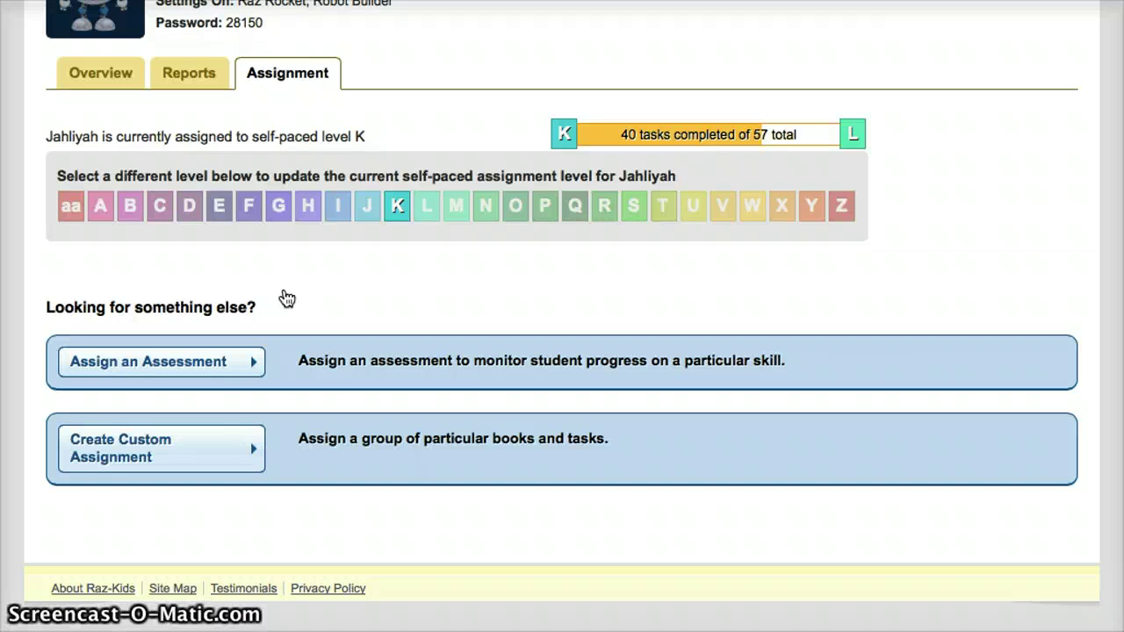
scroll(287, 300, "up", 5)
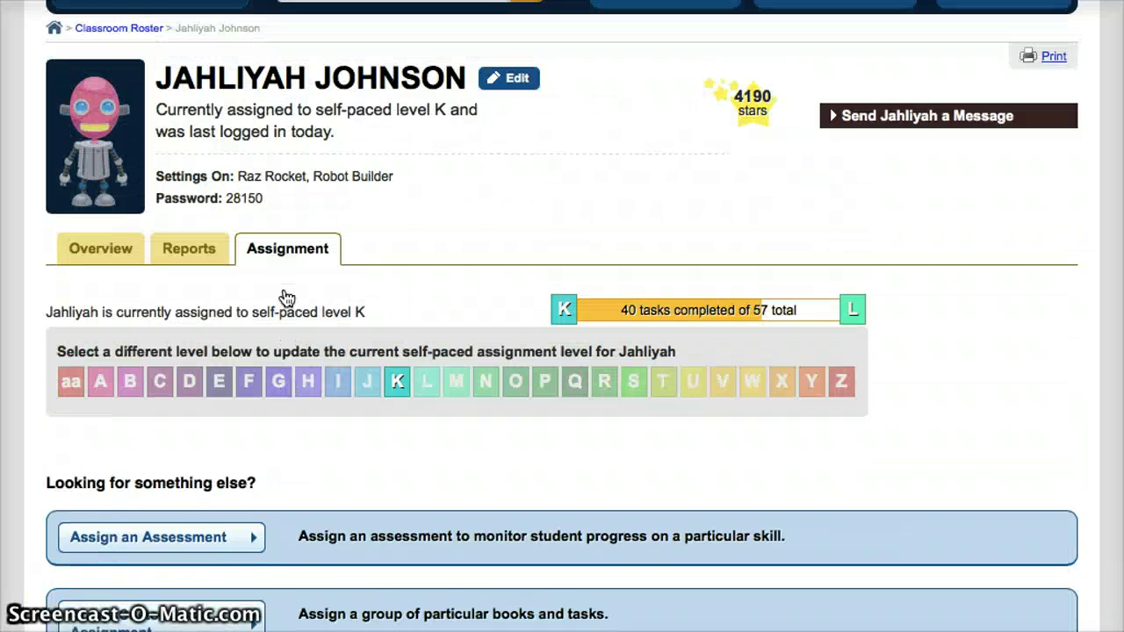
scroll(286, 299, "up", 1)
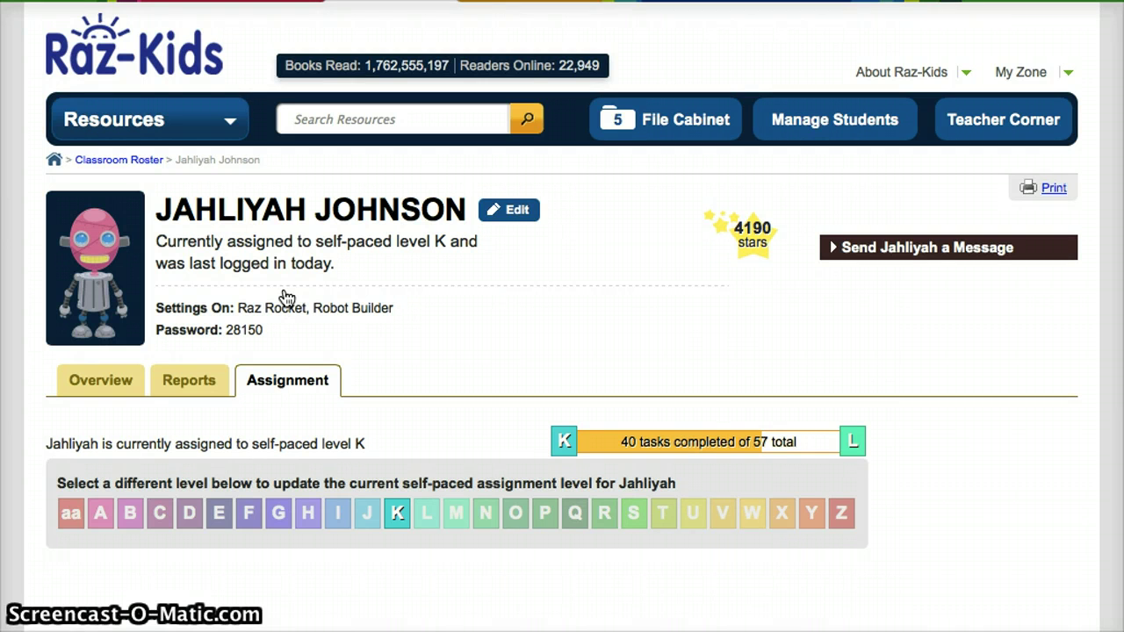
scroll(286, 299, "up", 1)
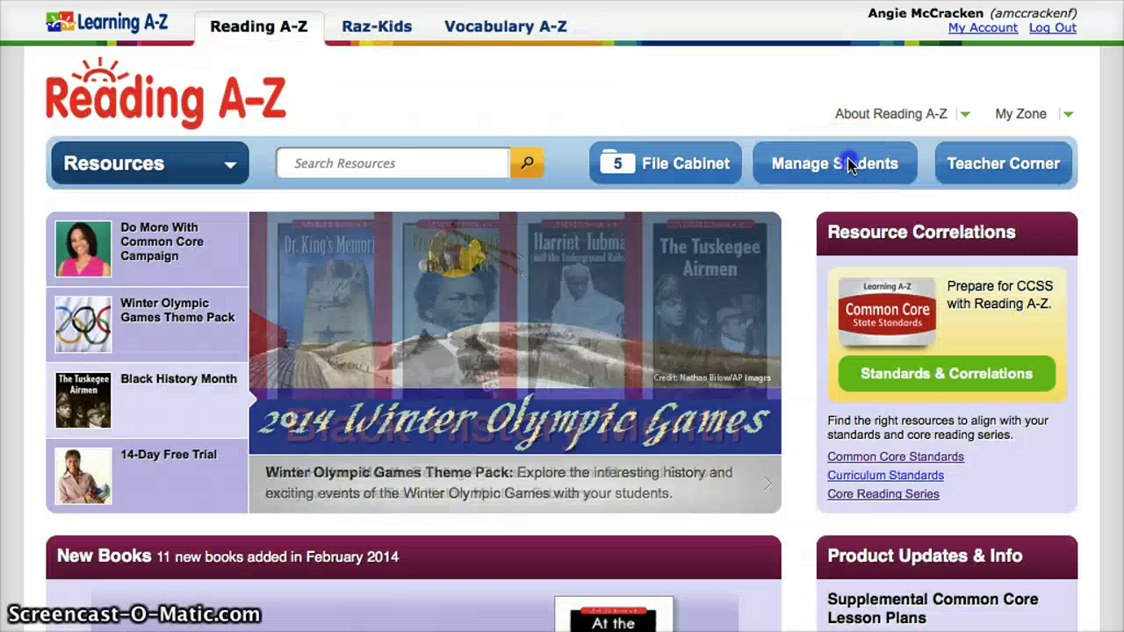
Open the Common Core Standards page from Curriculum Correlations in the Reading A-Z Teacher Corner.
left_click(850, 164)
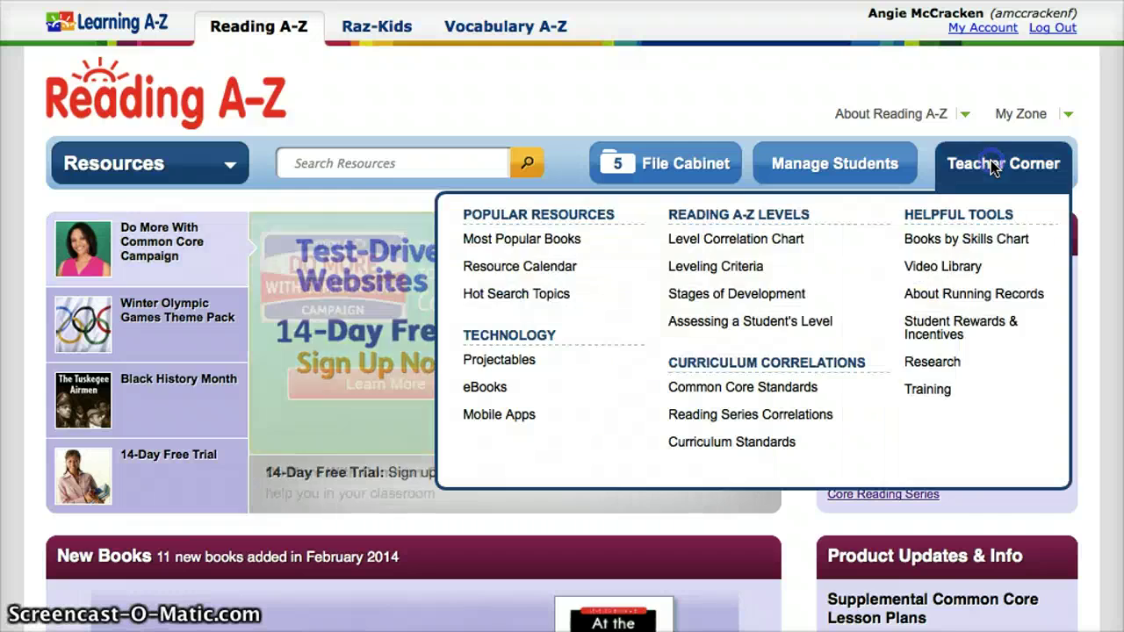
left_click(993, 169)
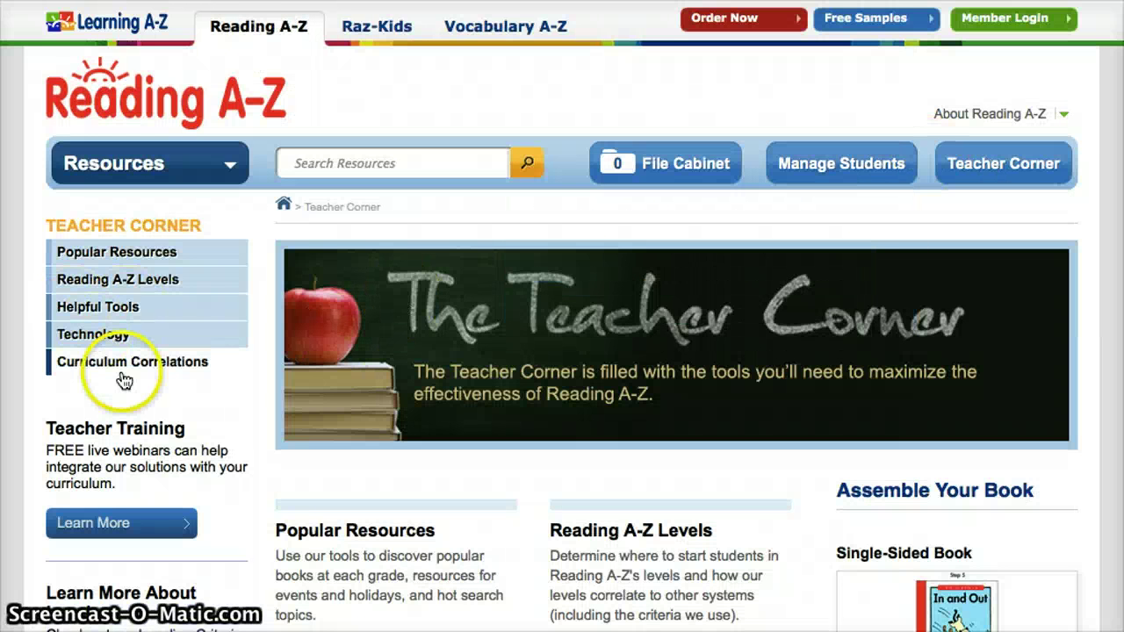
left_click(185, 365)
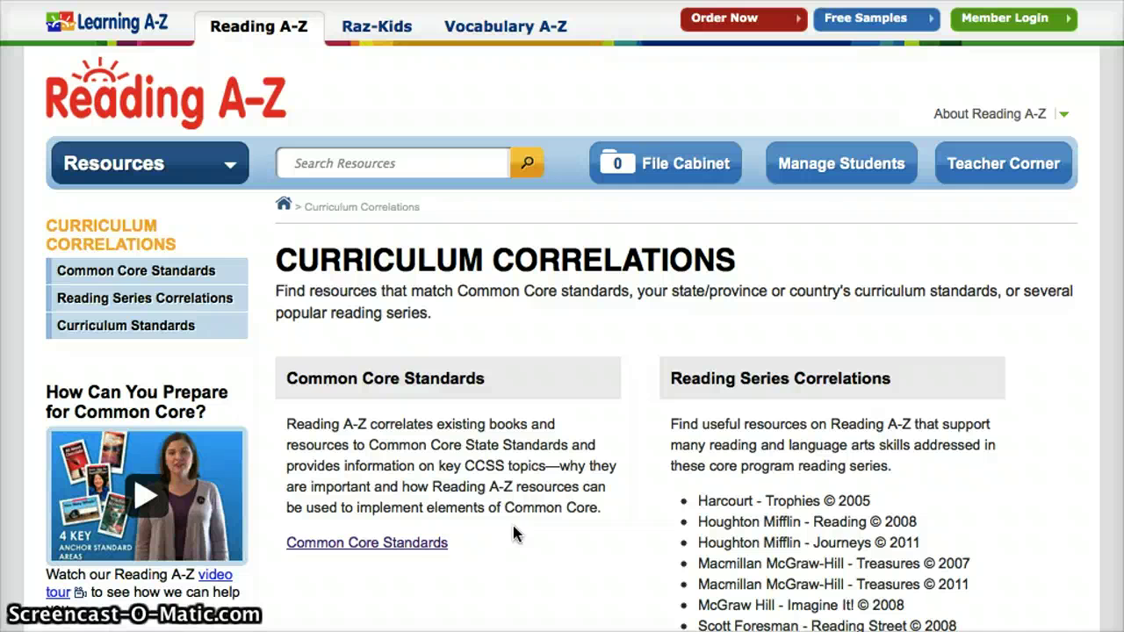
left_click(414, 546)
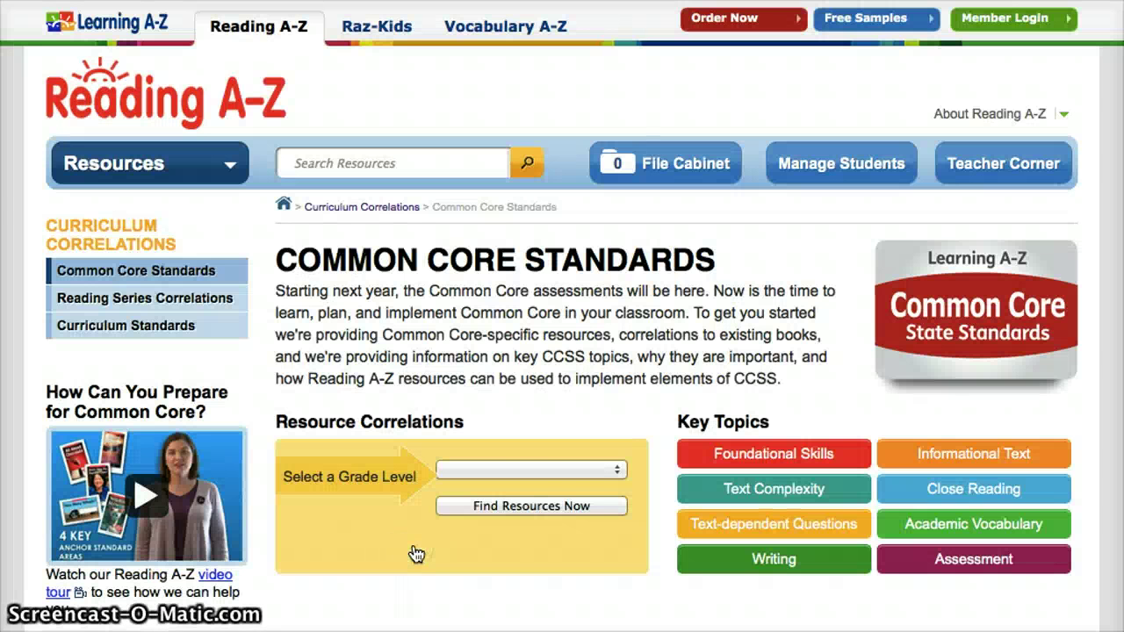
Find the Third Grade resource correlations and open the materials correlated to standard CCSS.ELA-Literacy.RL.3.1.
left_click(619, 471)
left_click(584, 557)
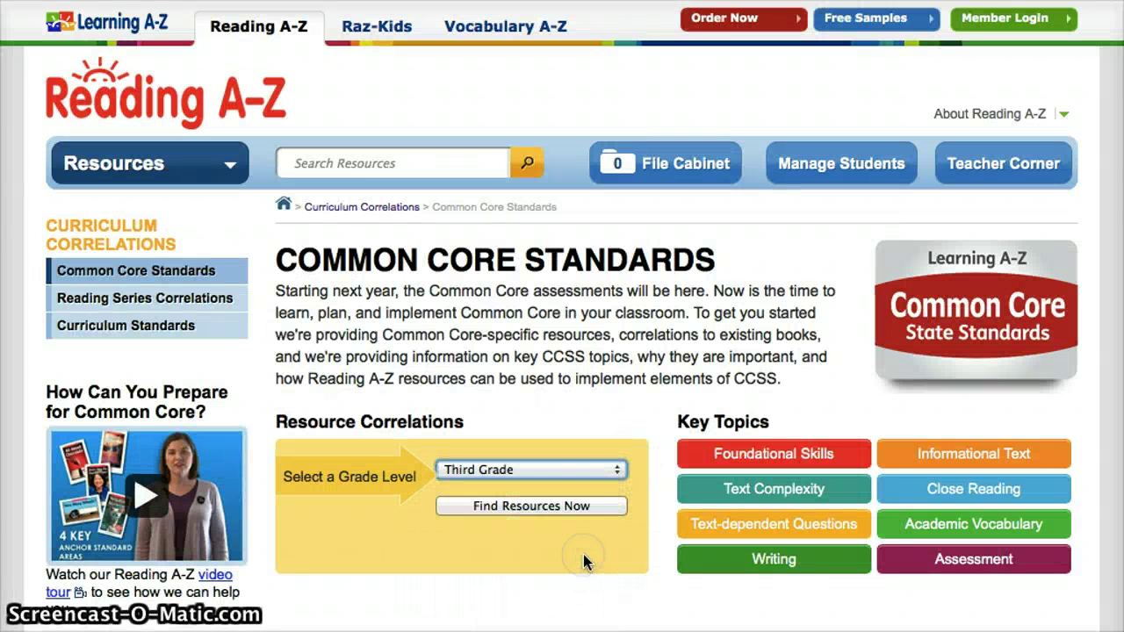
left_click(602, 506)
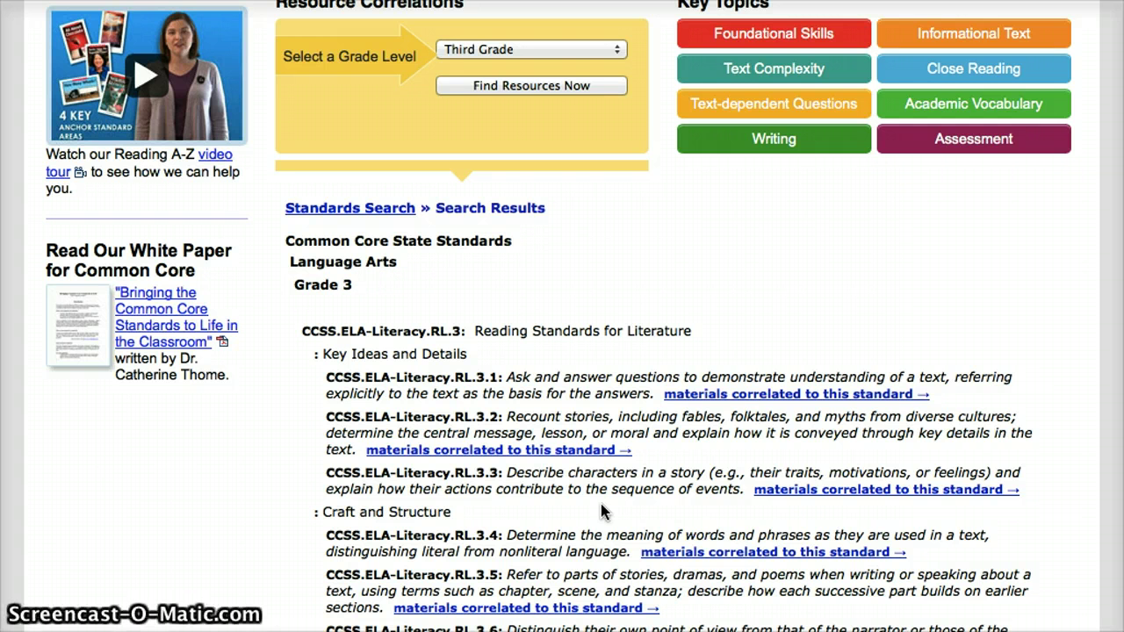
left_click(716, 396)
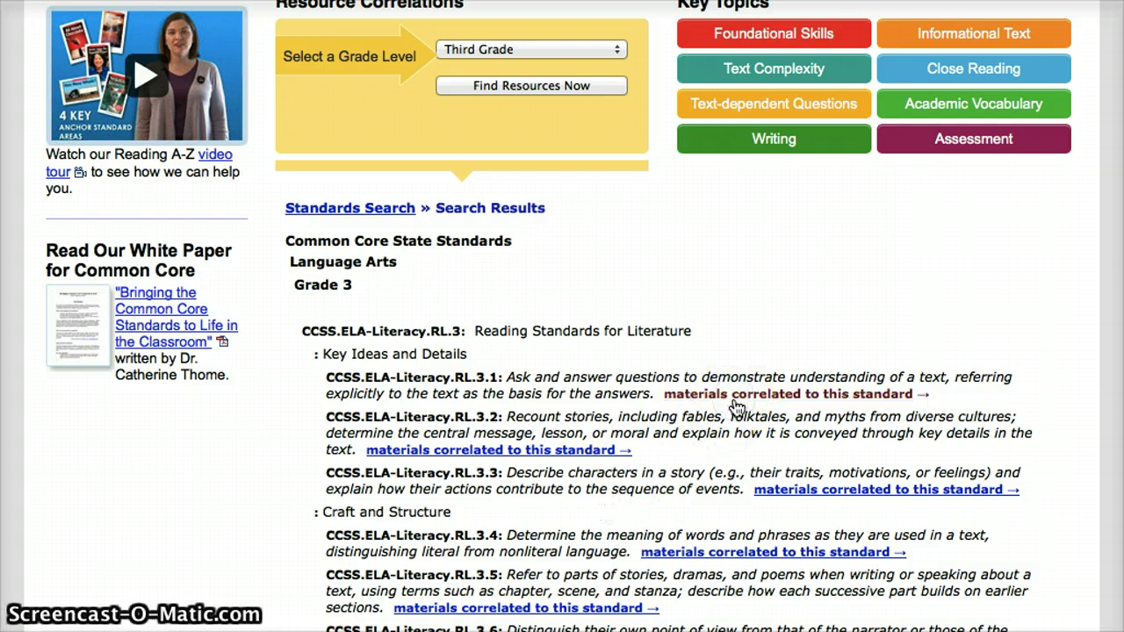
scroll(736, 408, "down", 3)
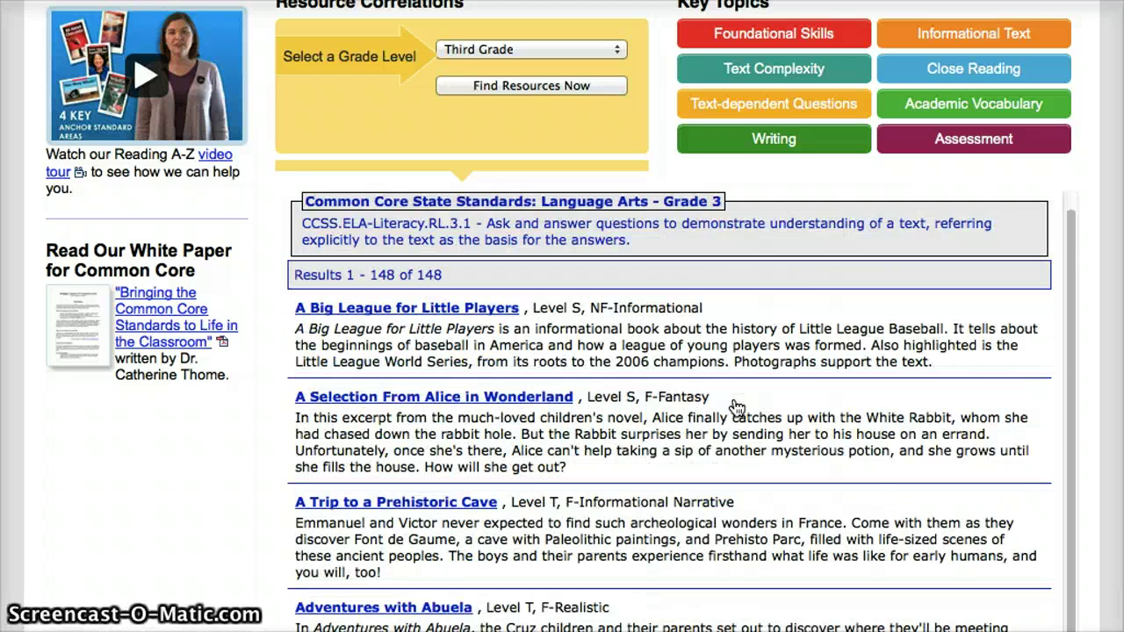